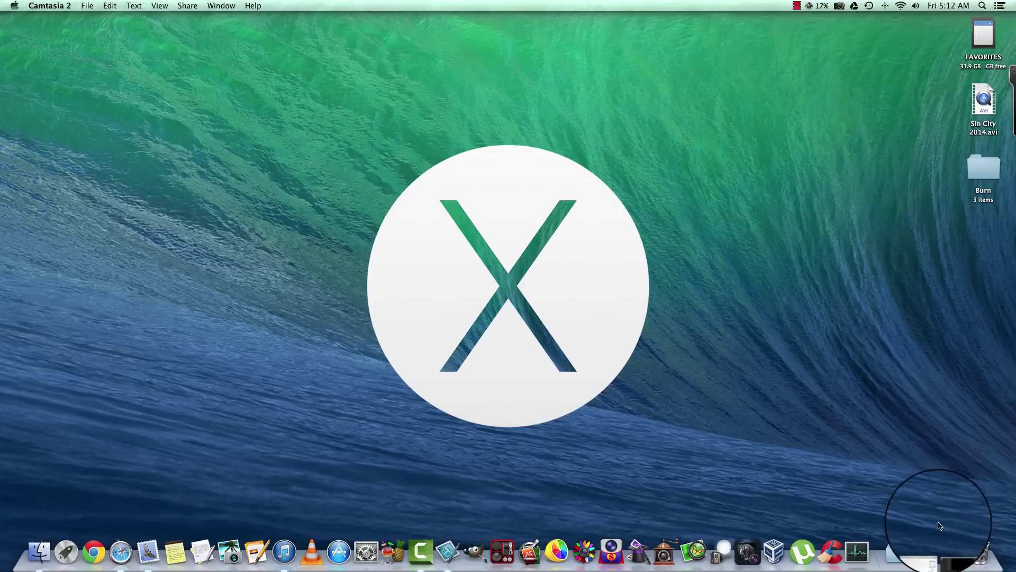
# Bring Safari back to the Burn home page and start the 64-bit Burn download.
pyautogui.click(940, 553)
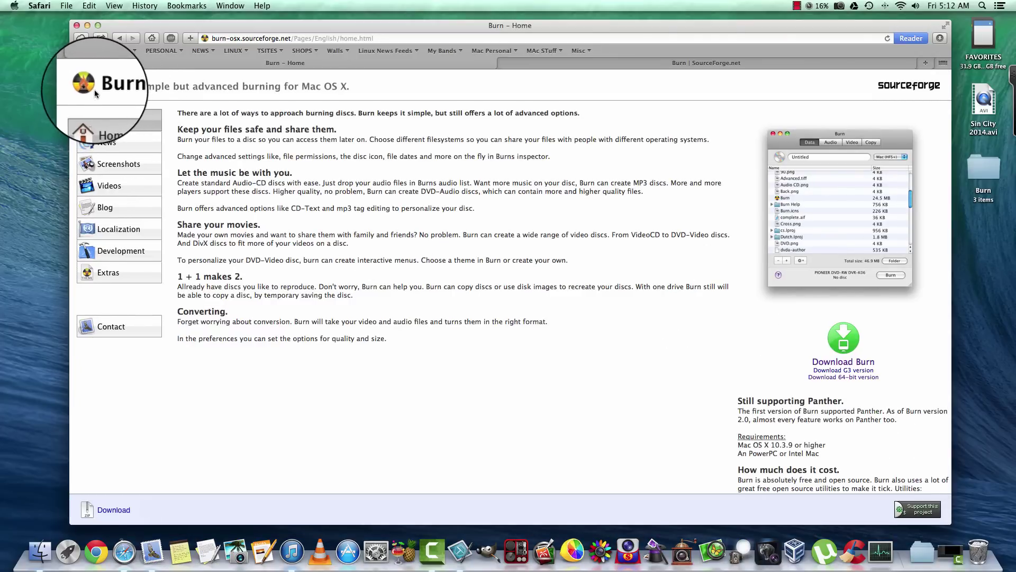
pyautogui.click(253, 41)
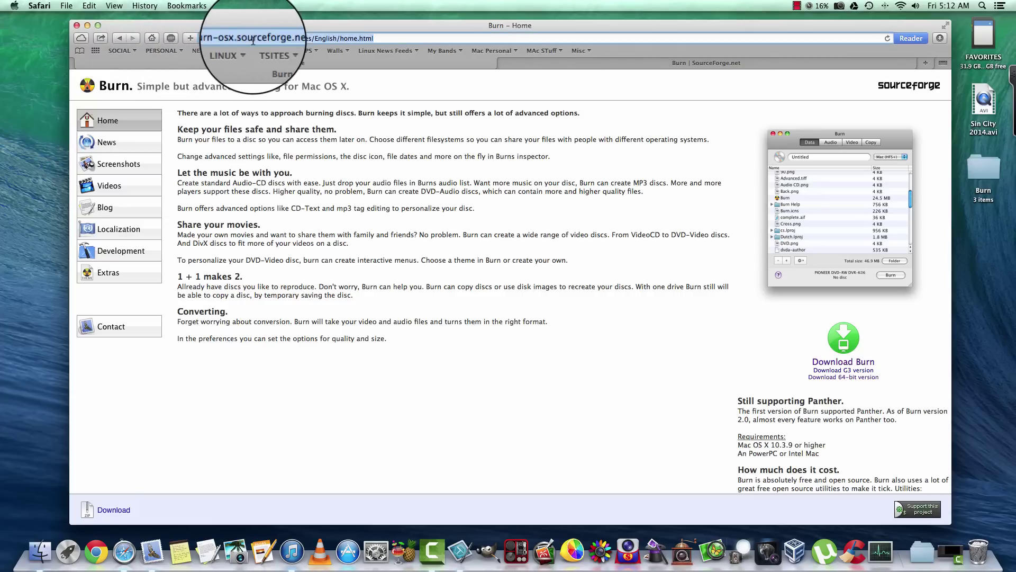
pyautogui.click(381, 113)
pyautogui.scroll(-1, 381, 112)
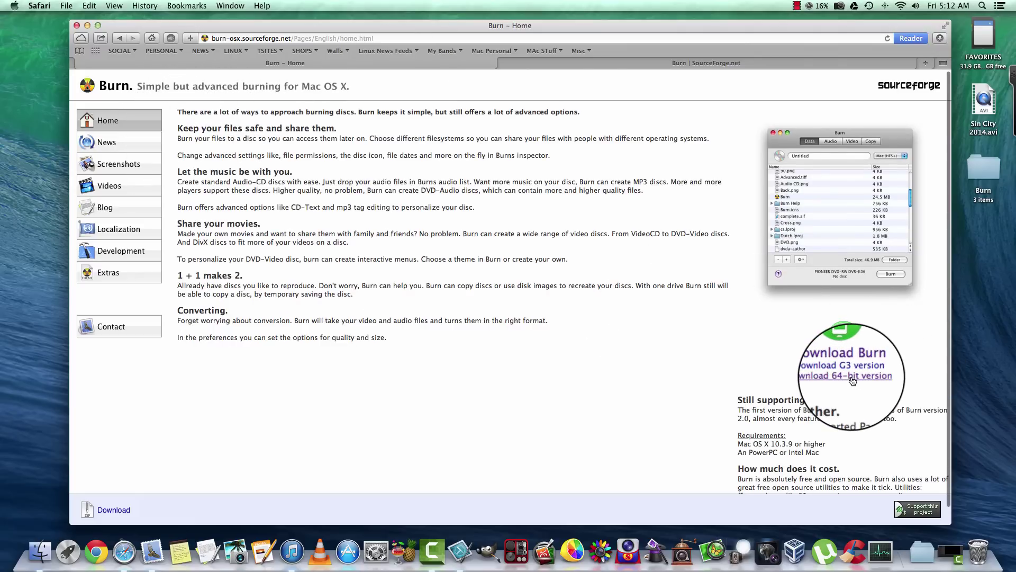
pyautogui.click(587, 65)
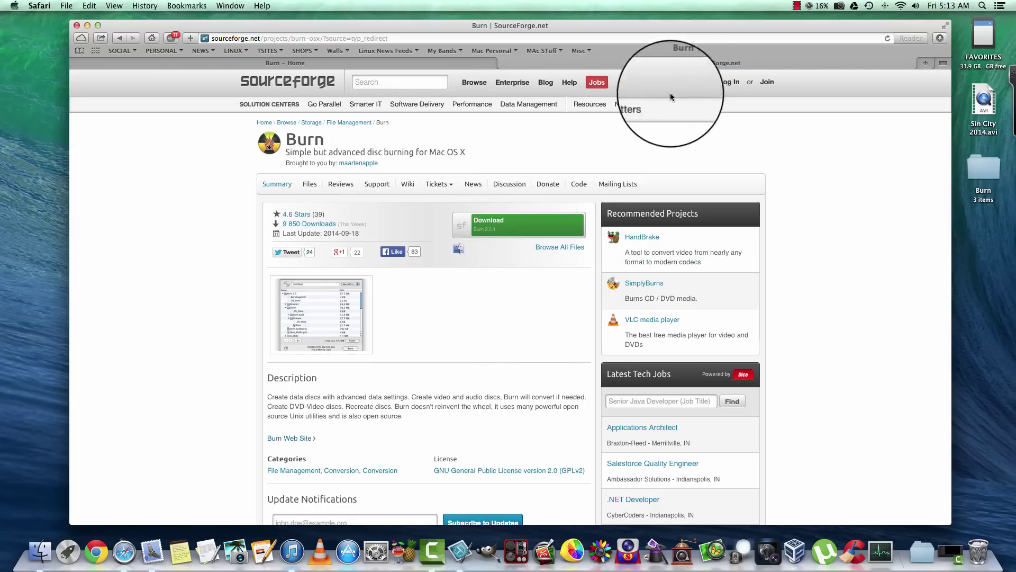
# Hide Safari, then open the desktop Burn folder and the Applications folder.
pyautogui.click(87, 26)
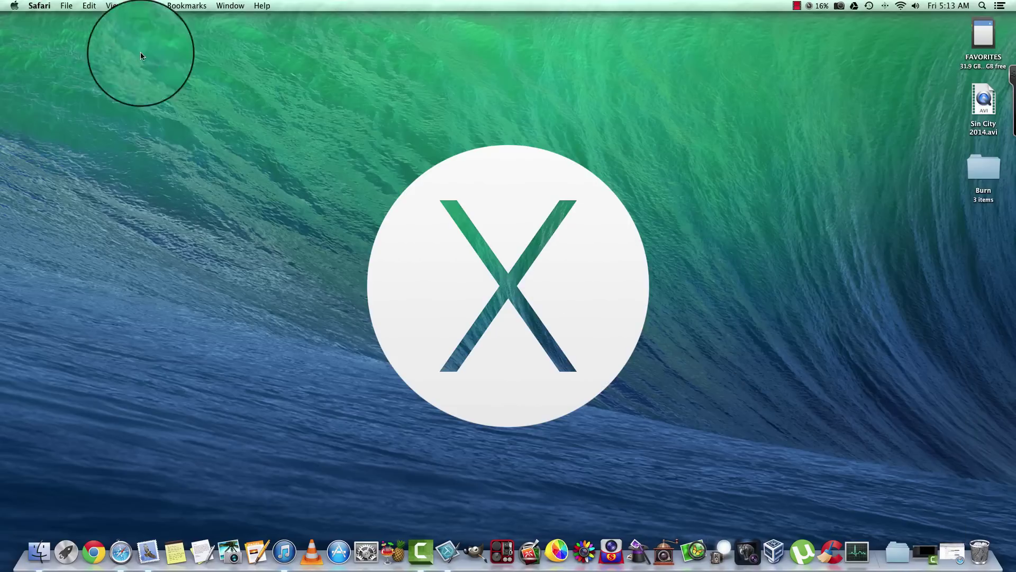
pyautogui.moveTo(988, 168); pyautogui.dragTo(930, 174)
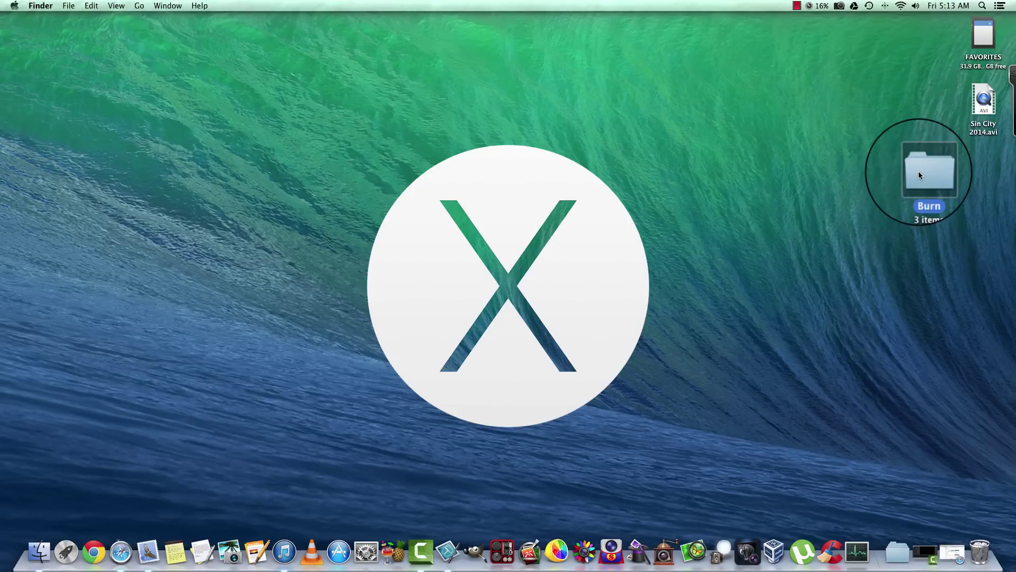
pyautogui.doubleClick(918, 170)
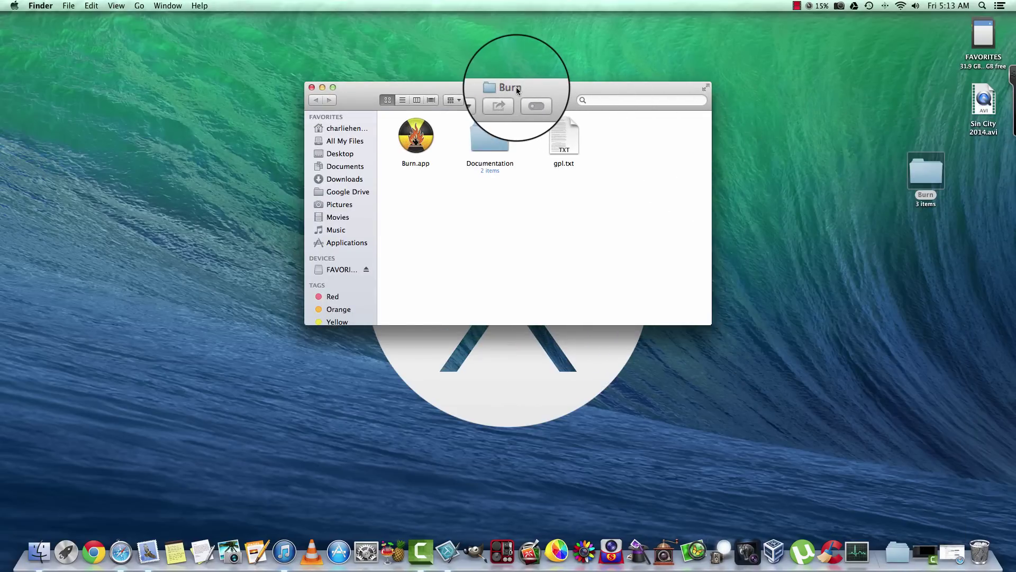
pyautogui.moveTo(516, 87); pyautogui.dragTo(717, 84)
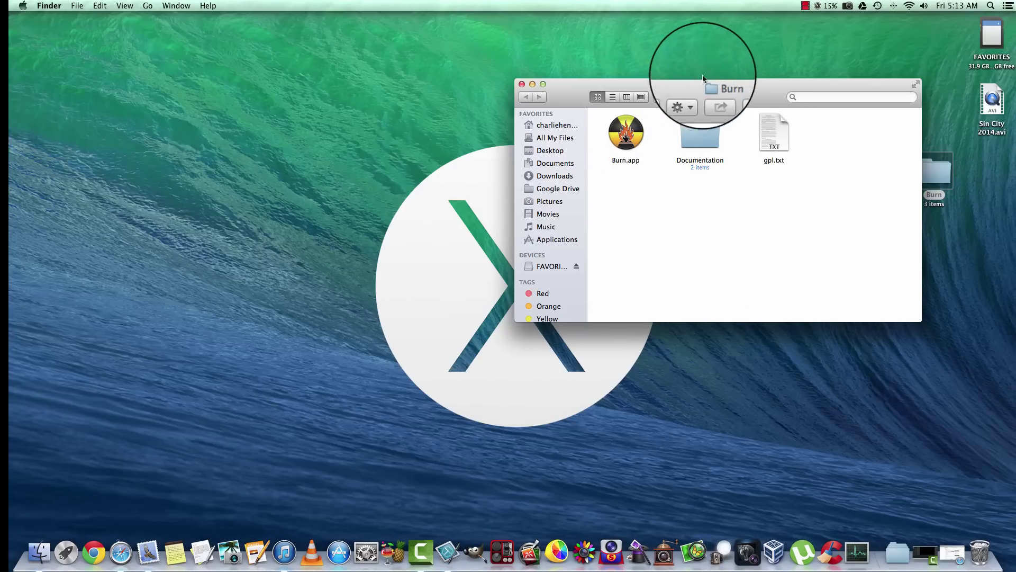
pyautogui.moveTo(709, 85); pyautogui.dragTo(760, 77)
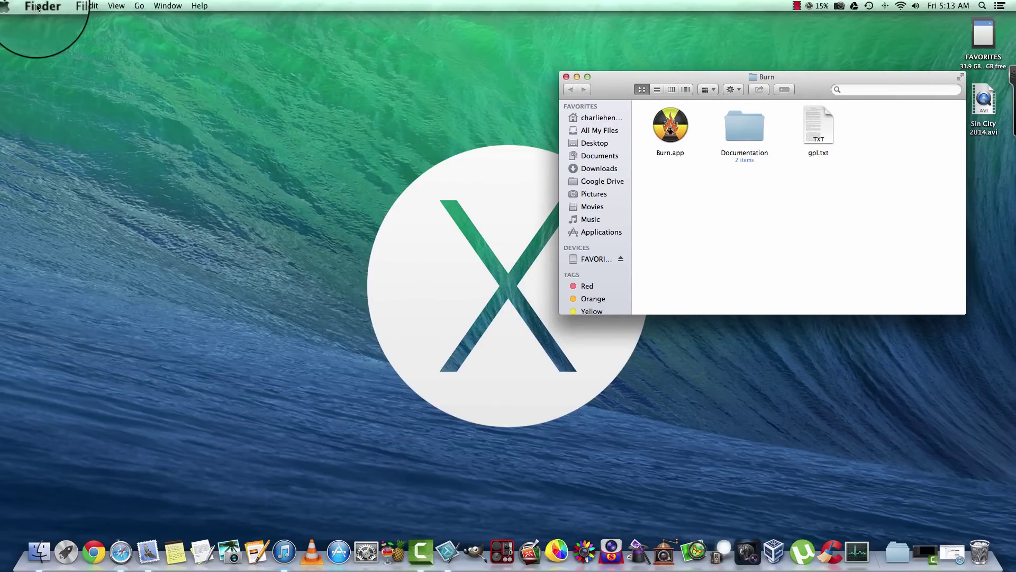
pyautogui.click(139, 5)
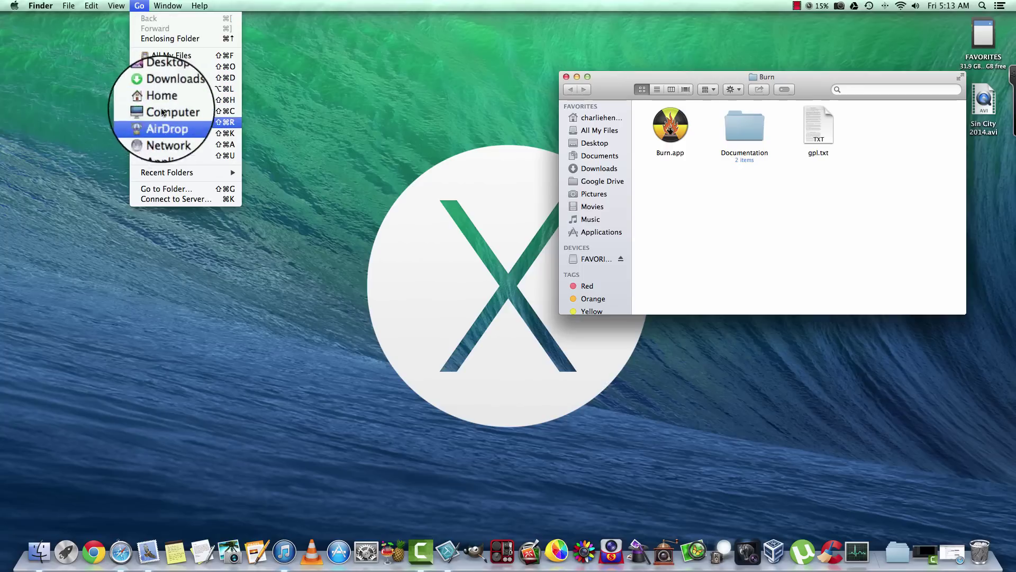
pyautogui.click(171, 139)
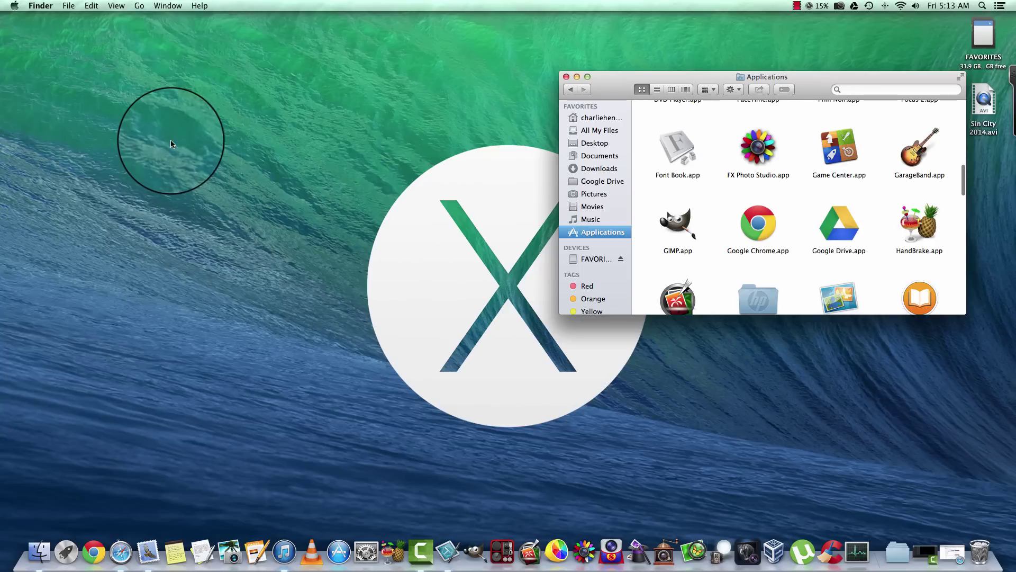
# Copy Burn.app into Applications and close both Finder windows.
pyautogui.moveTo(762, 77); pyautogui.dragTo(424, 63)
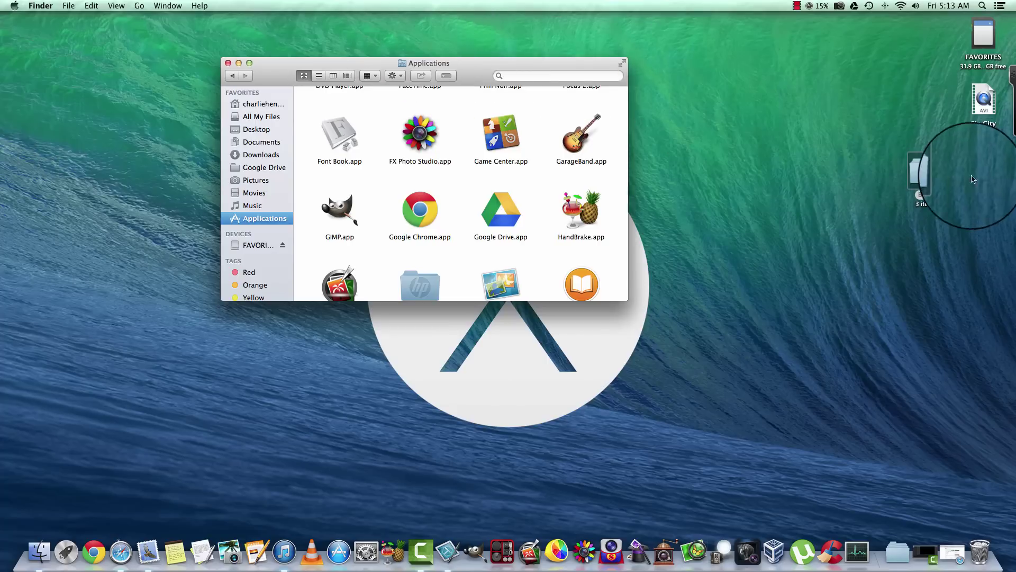
pyautogui.doubleClick(934, 179)
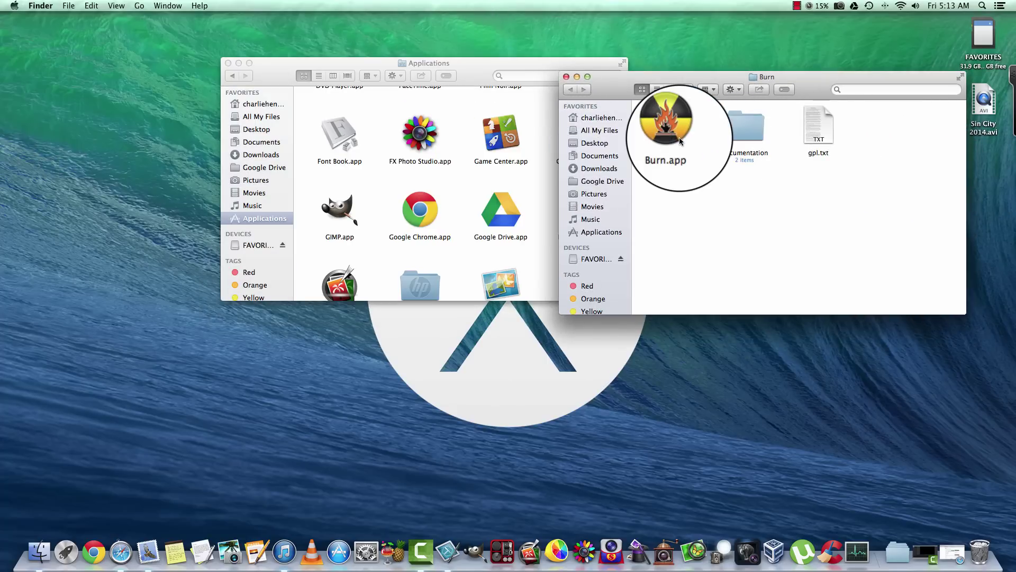
pyautogui.moveTo(671, 130); pyautogui.dragTo(463, 177)
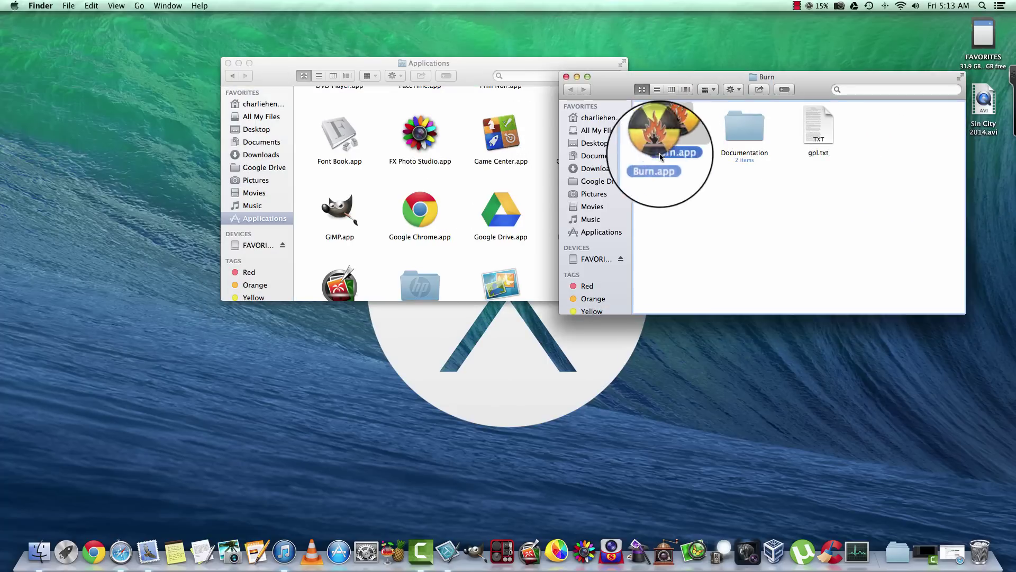
pyautogui.click(565, 76)
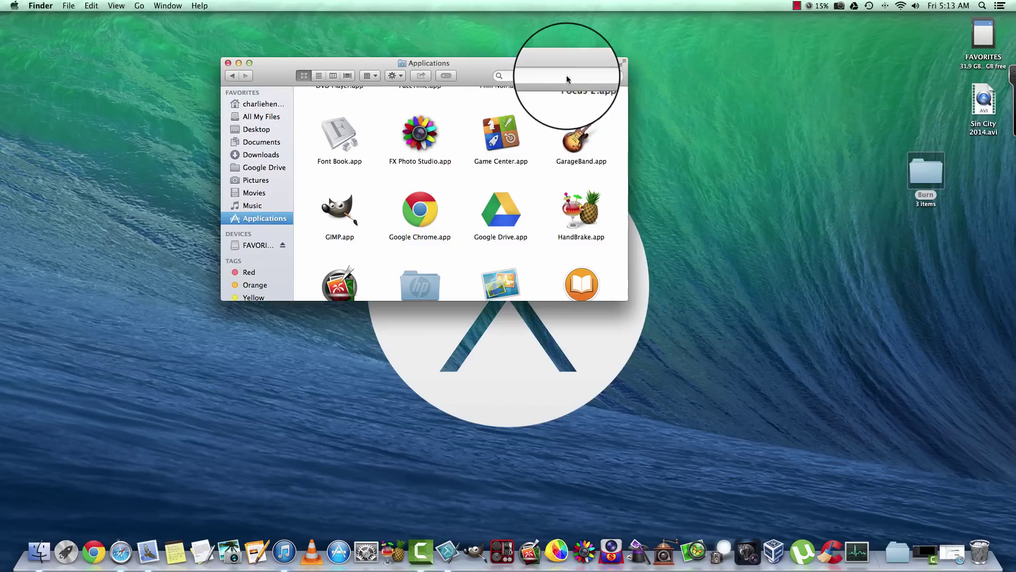
pyautogui.scroll(-3, 538, 153)
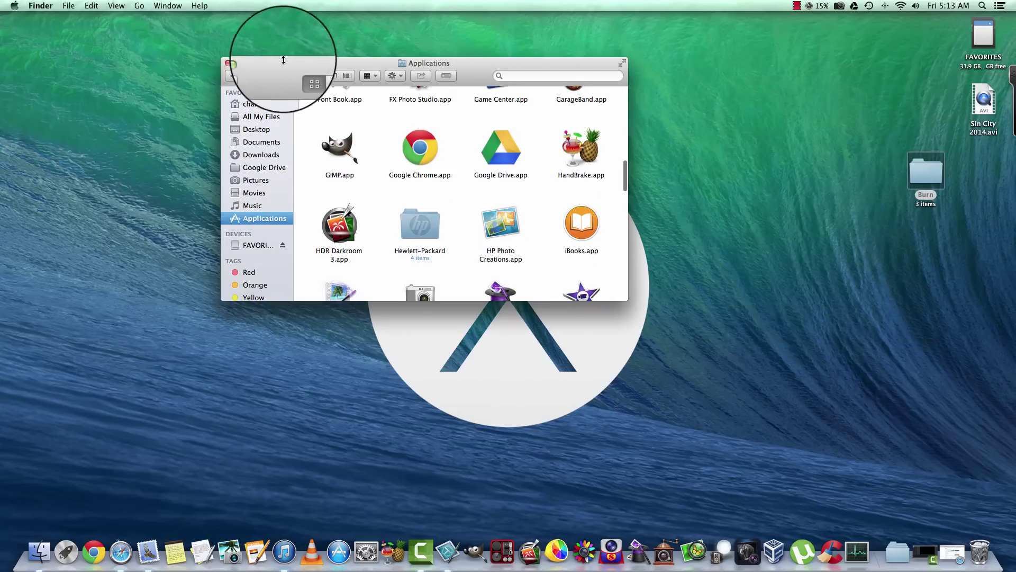
pyautogui.click(228, 64)
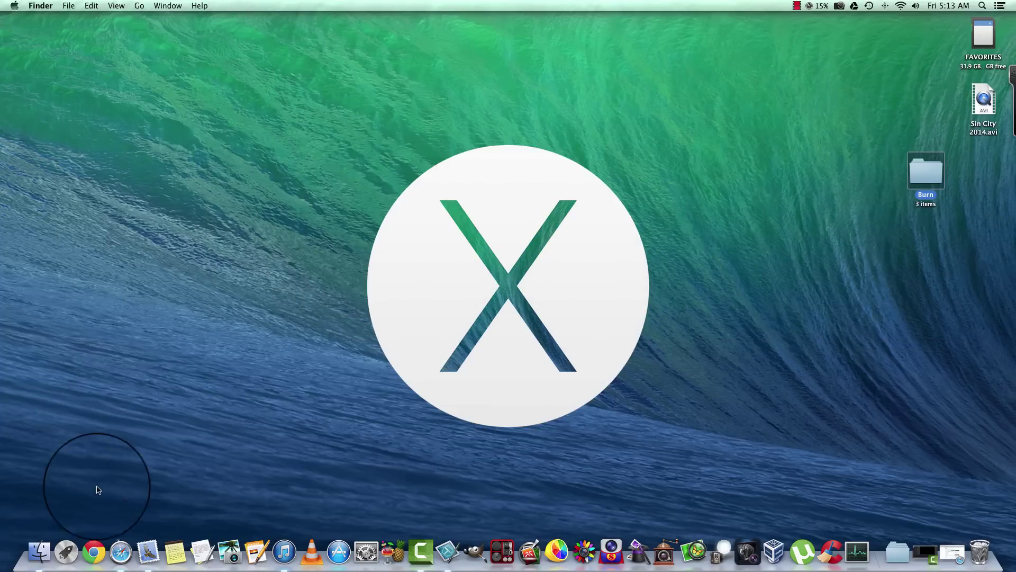
# Search Launchpad for 'burn' and launch the Burn app.
pyautogui.click(62, 553)
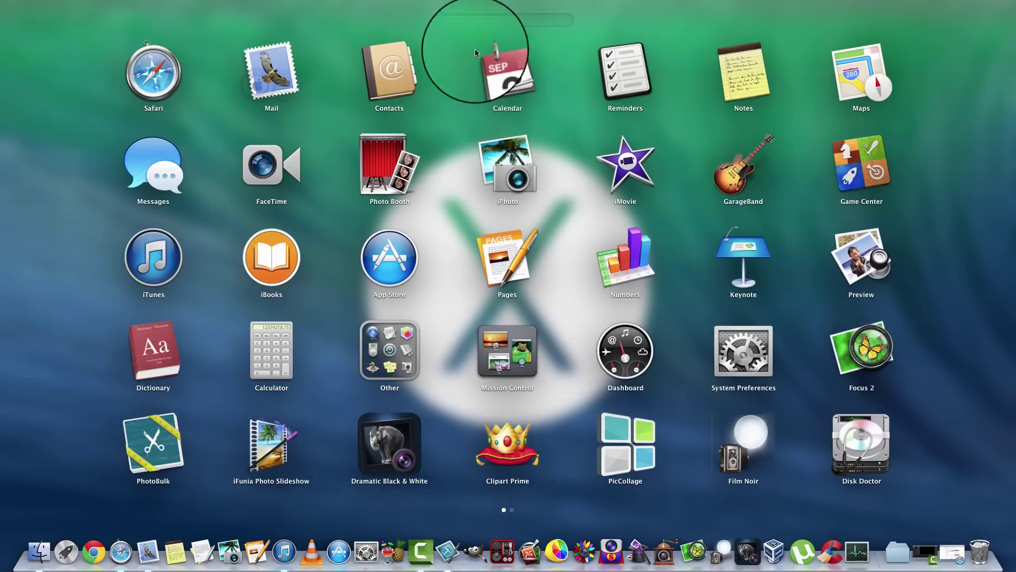
pyautogui.click(479, 20)
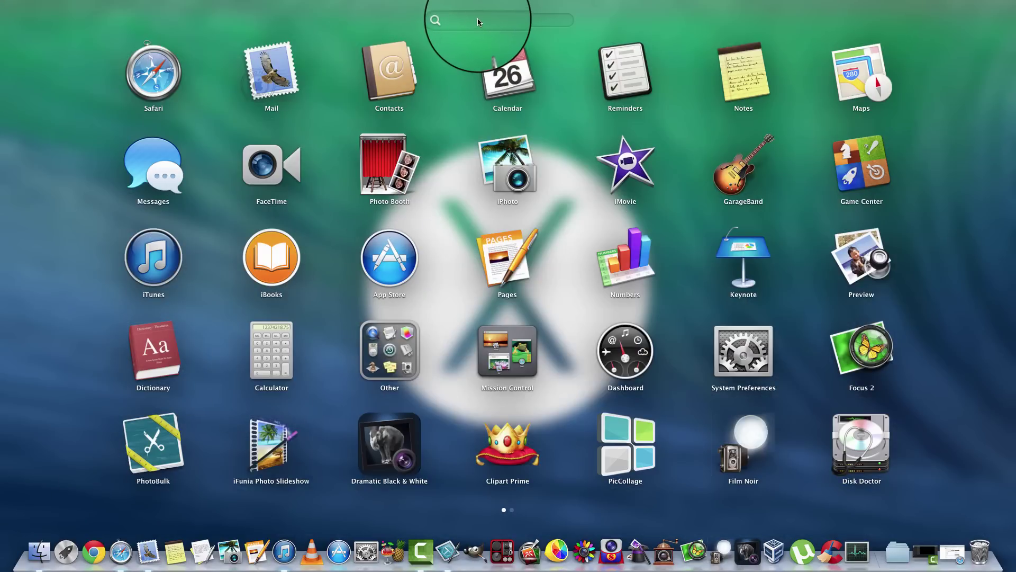
pyautogui.write('burn')
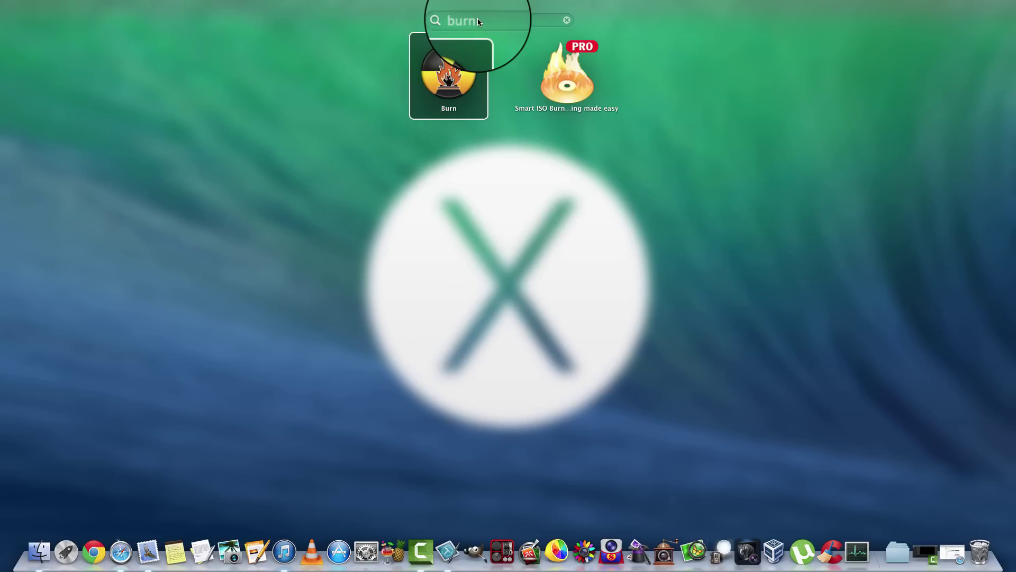
pyautogui.click(451, 74)
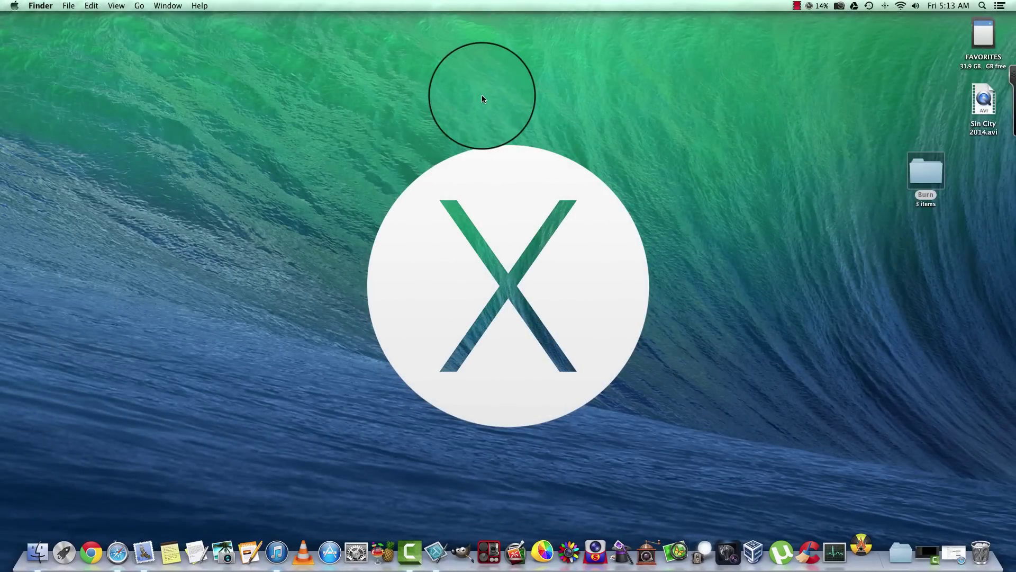
# Reposition the Burn disc window and return the Burn folder to the desktop's right edge.
pyautogui.moveTo(501, 63)
pyautogui.mouseDown()
pyautogui.moveTo(399, 66)
pyautogui.moveTo(479, 66)
pyautogui.mouseUp()
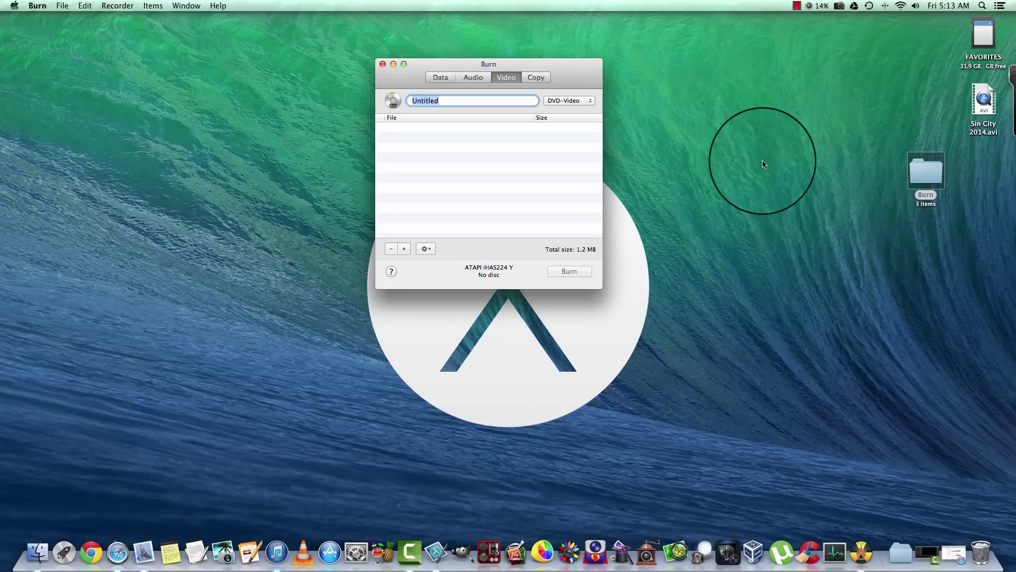
pyautogui.moveTo(916, 168); pyautogui.dragTo(974, 168)
pyautogui.click(884, 135)
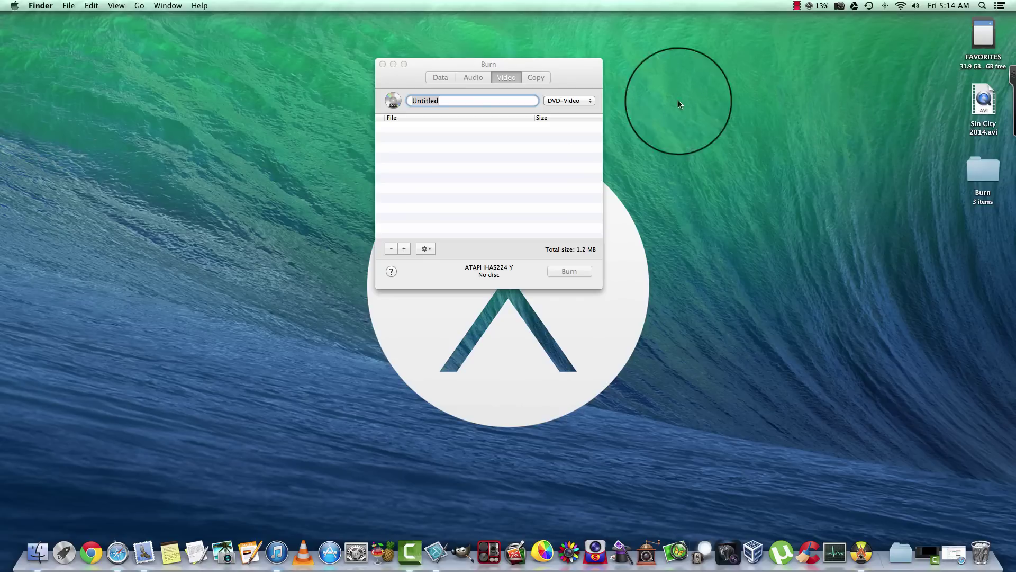
pyautogui.moveTo(481, 62); pyautogui.dragTo(473, 59)
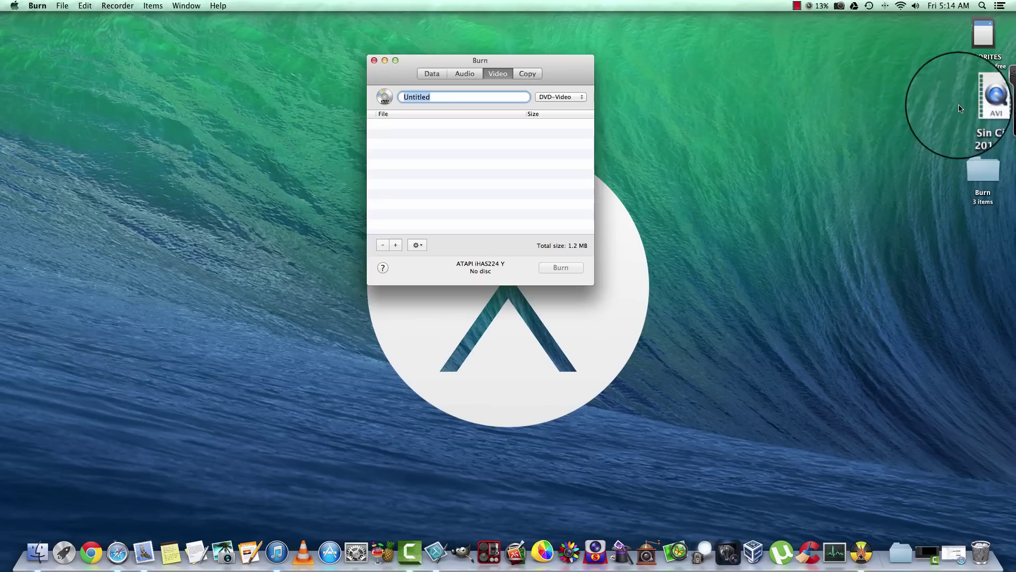
pyautogui.moveTo(976, 108)
pyautogui.mouseDown()
pyautogui.moveTo(697, 139)
pyautogui.moveTo(395, 150)
pyautogui.mouseUp()
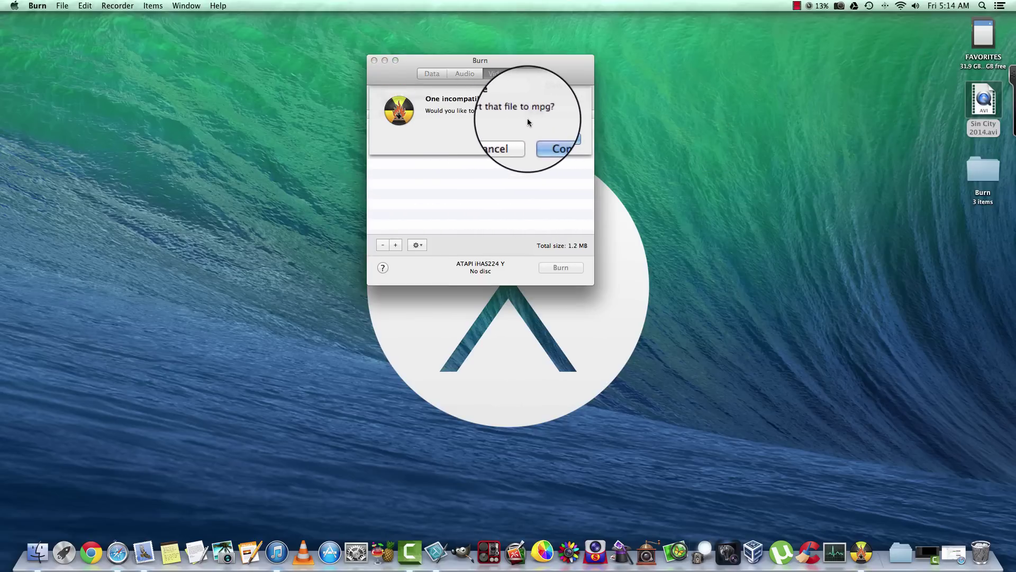
pyautogui.click(503, 141)
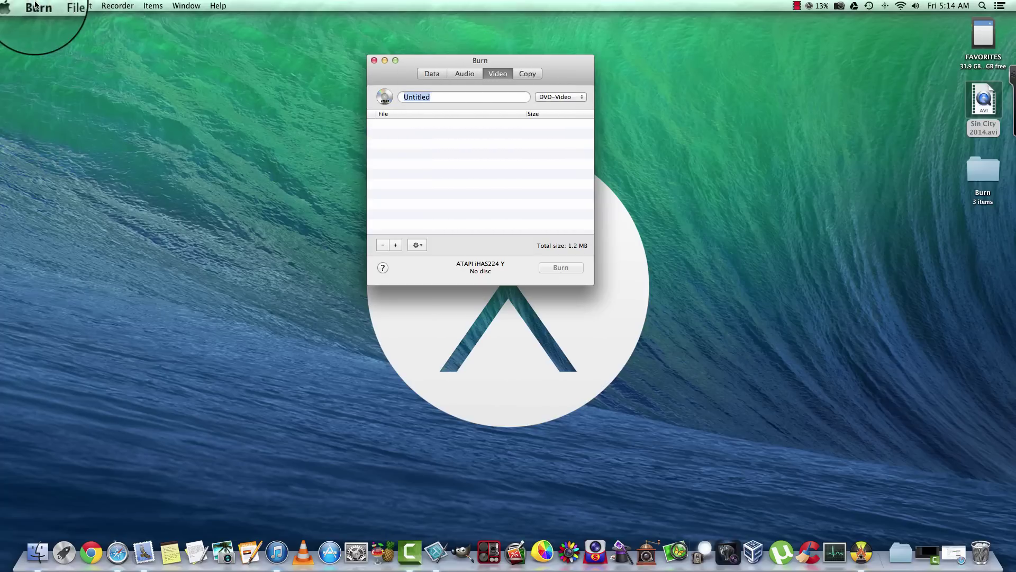
# In Burn's Video preferences, switch the region to PAL and then back to NTSC.
pyautogui.click(62, 5)
pyautogui.moveTo(24, 6)
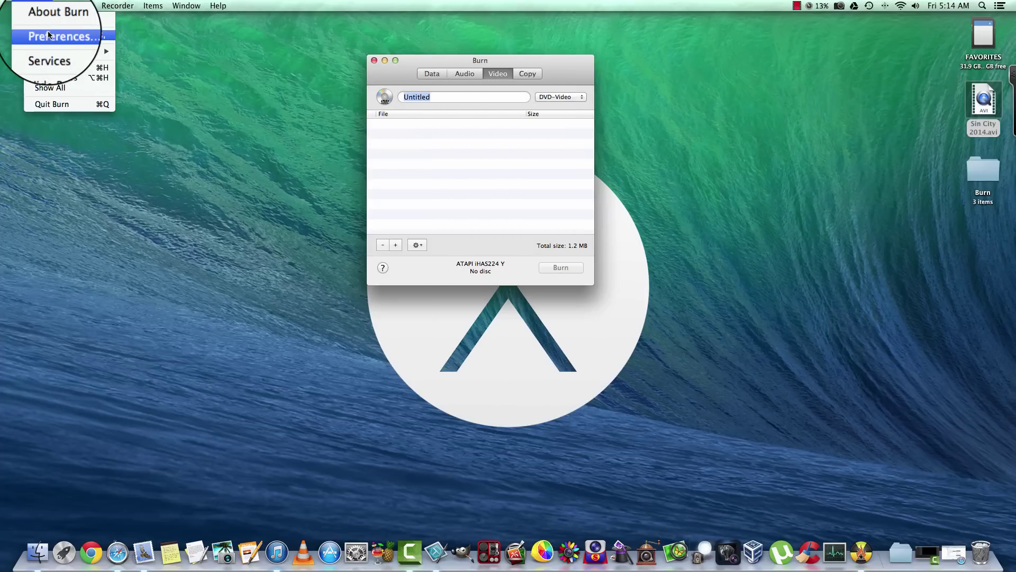
pyautogui.click(47, 30)
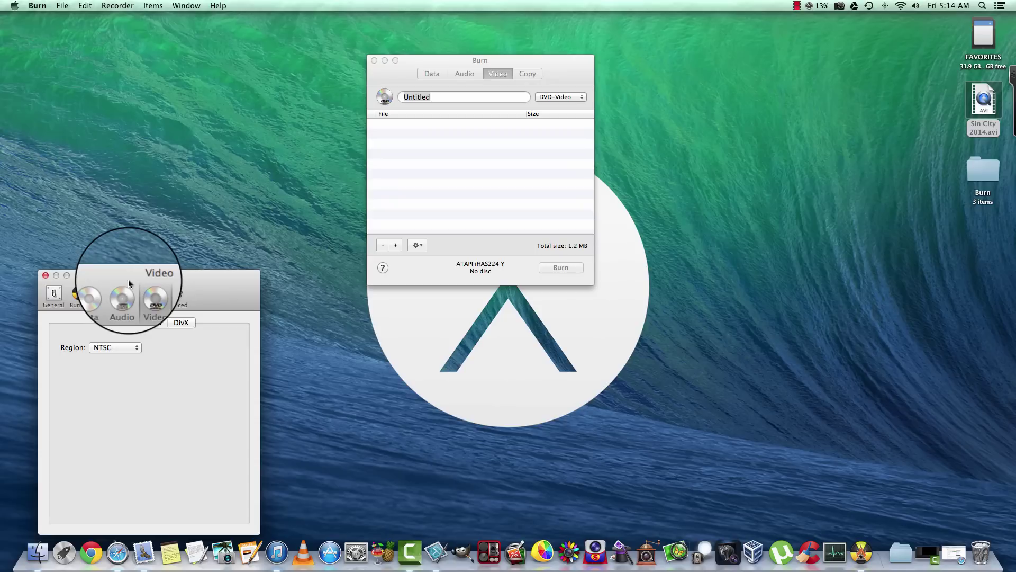
pyautogui.moveTo(152, 217); pyautogui.dragTo(182, 109)
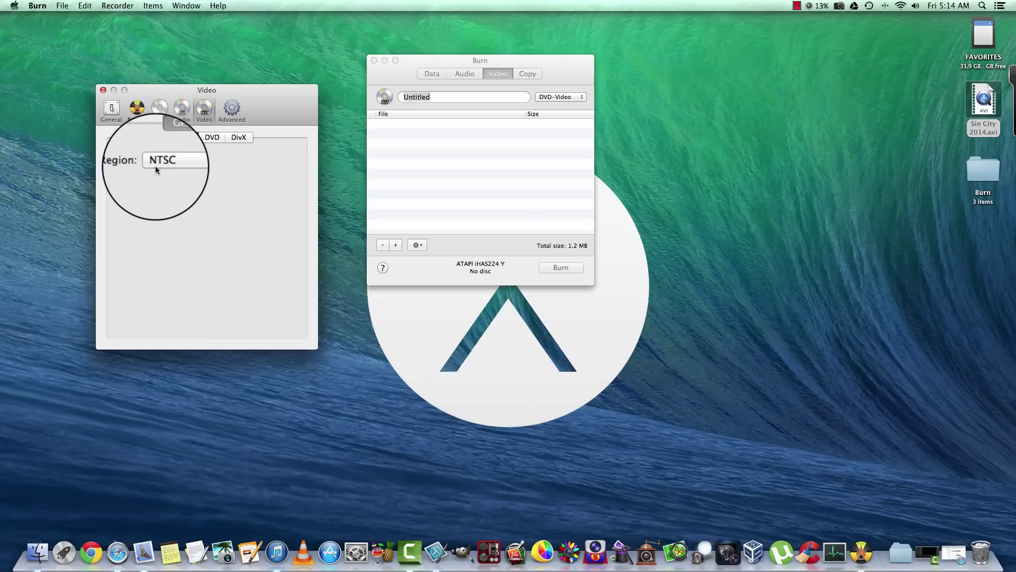
pyautogui.click(179, 165)
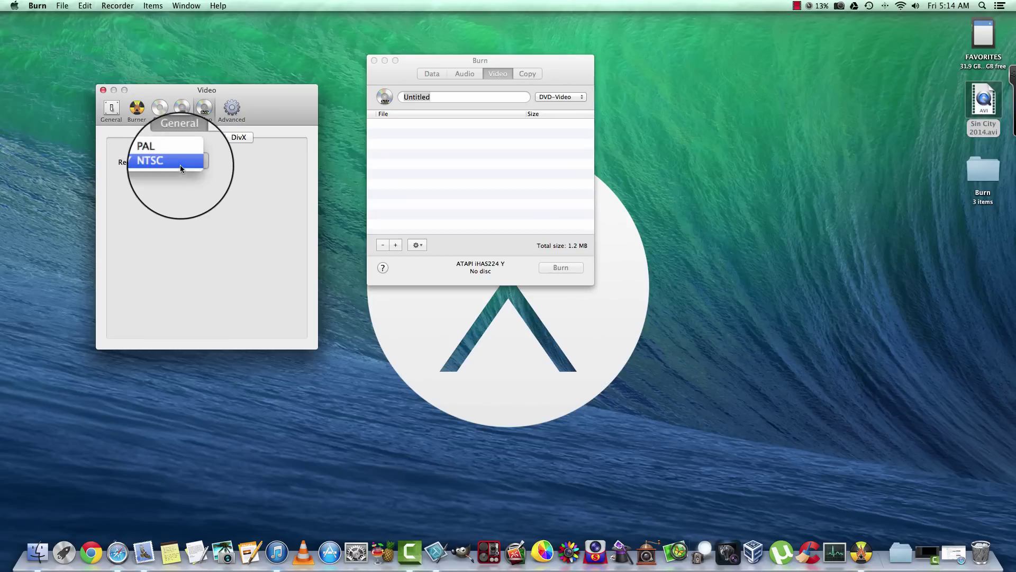
pyautogui.click(163, 148)
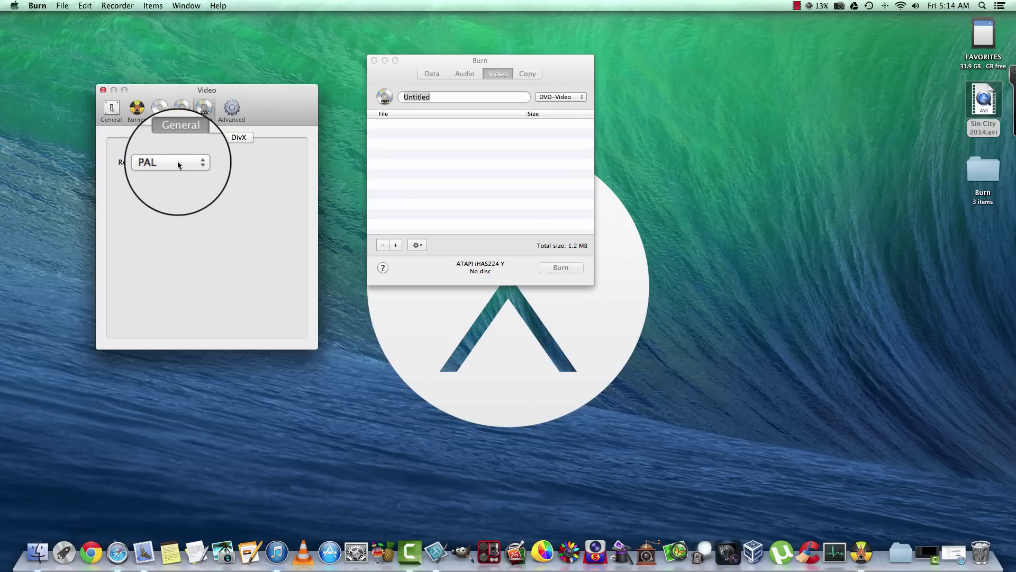
pyautogui.click(177, 164)
pyautogui.click(170, 173)
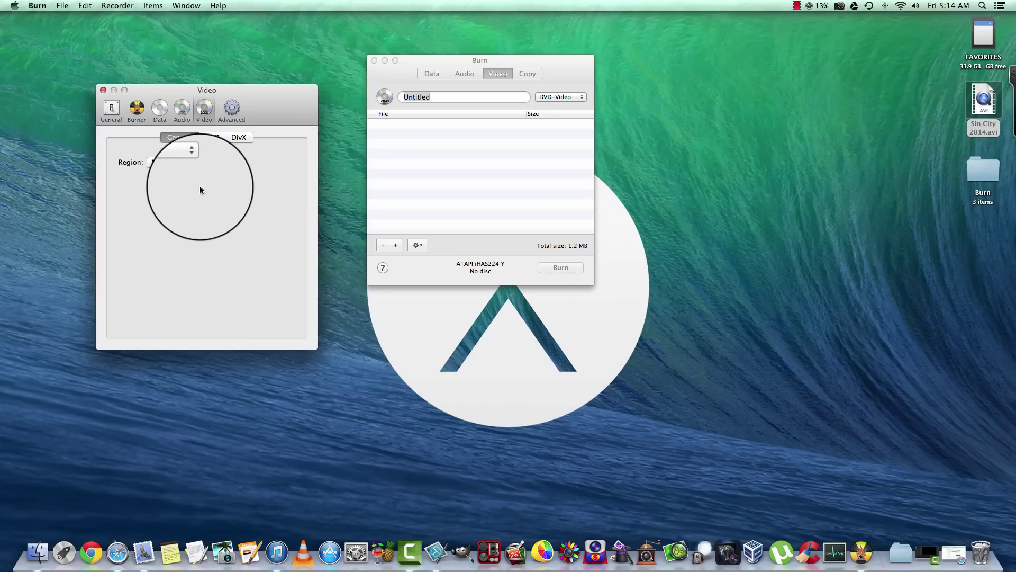
# Add Sin City 2014.avi to the Video list and convert it to an MPEG saved on the Desktop.
pyautogui.click(103, 90)
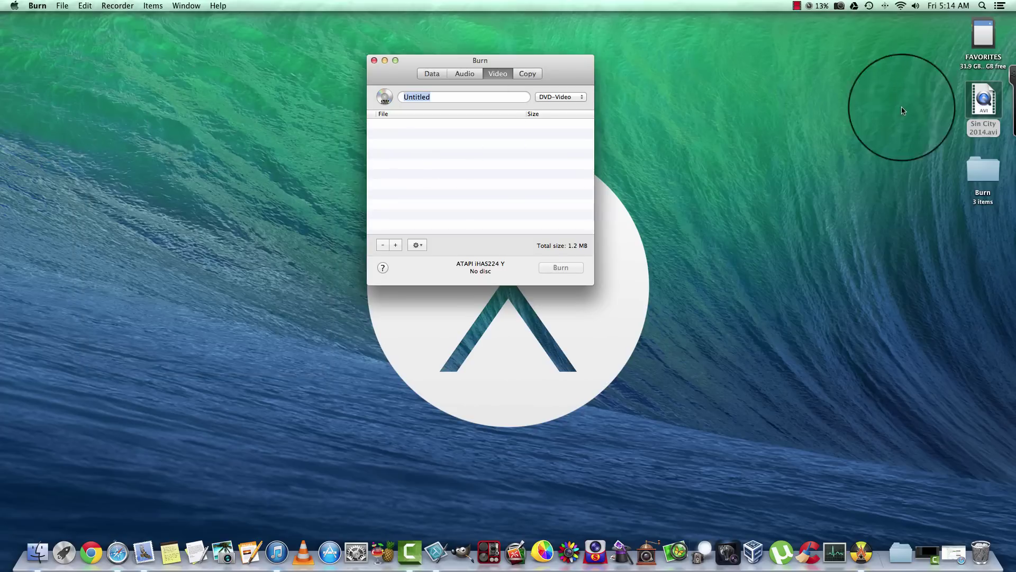
pyautogui.moveTo(991, 108)
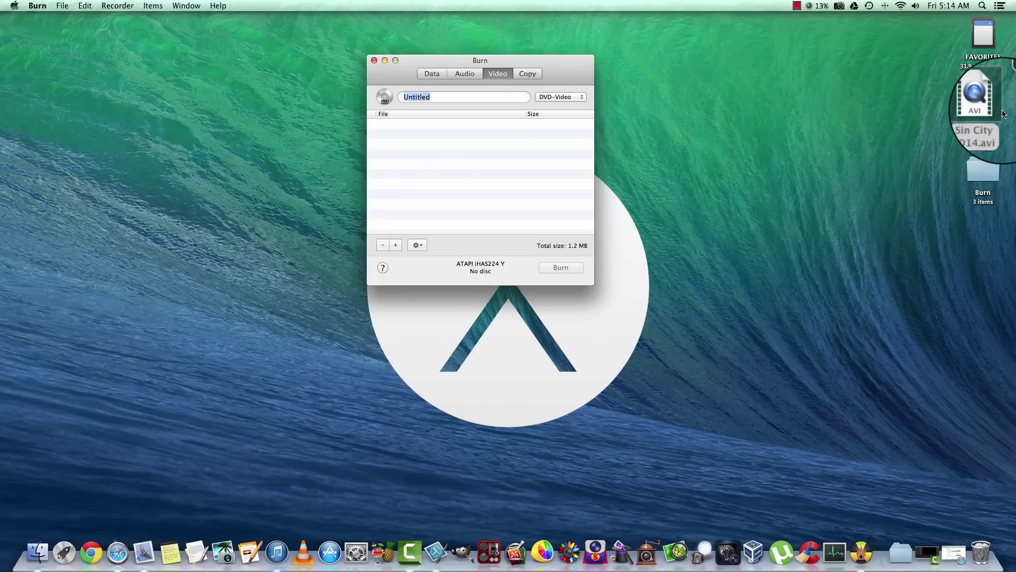
pyautogui.moveTo(983, 101); pyautogui.dragTo(551, 157)
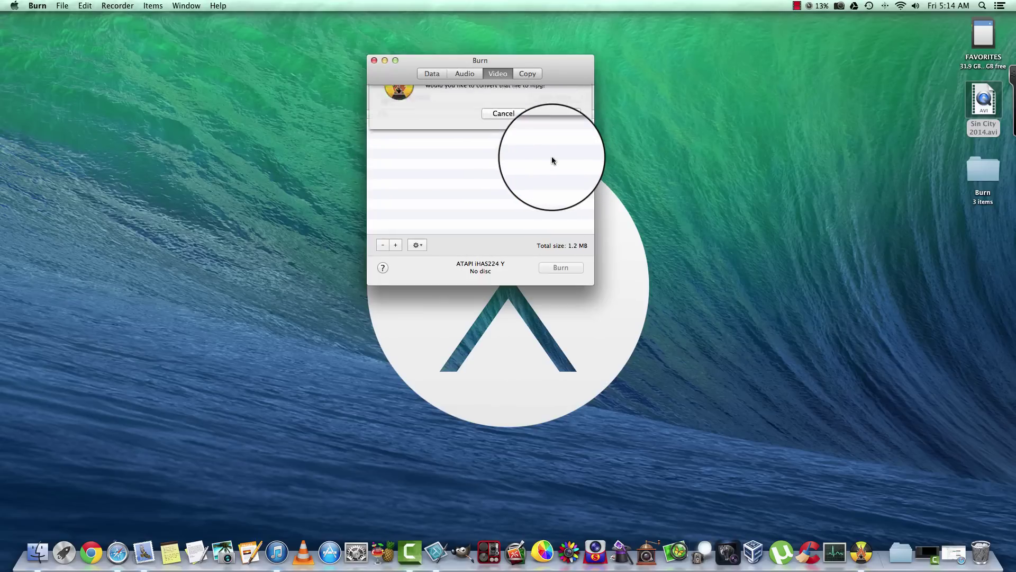
pyautogui.click(556, 140)
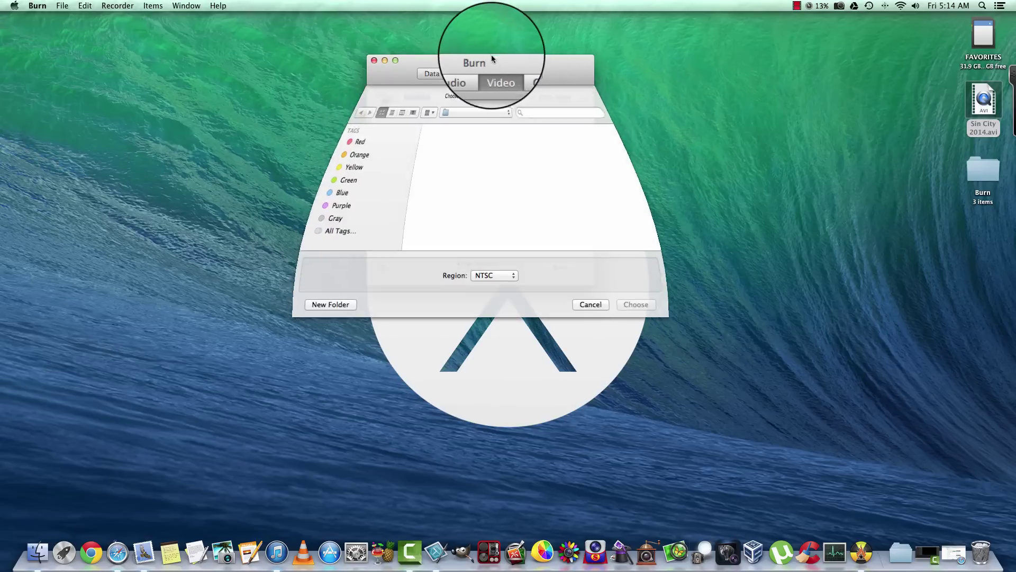
pyautogui.moveTo(492, 58); pyautogui.dragTo(512, 57)
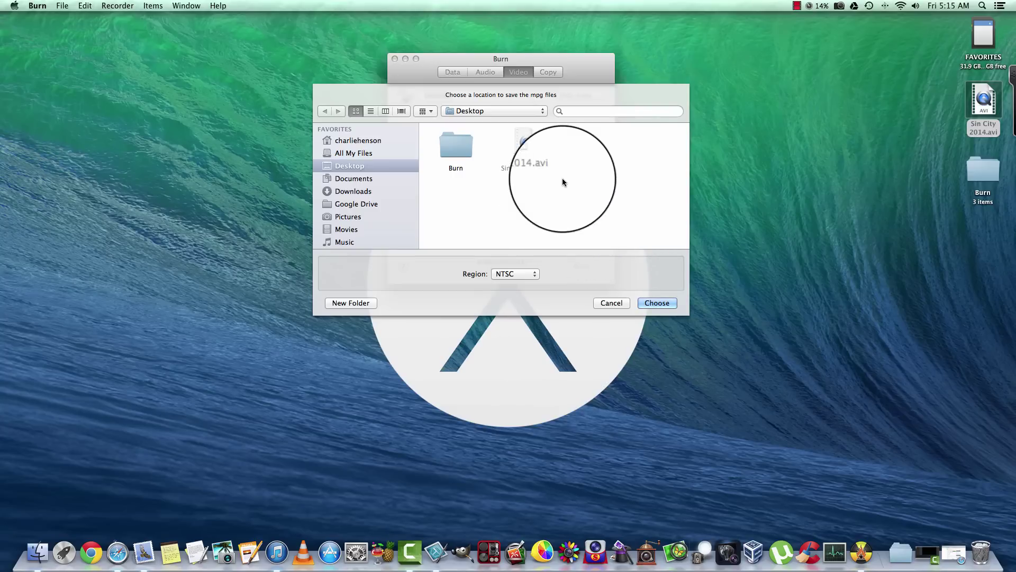
pyautogui.click(659, 302)
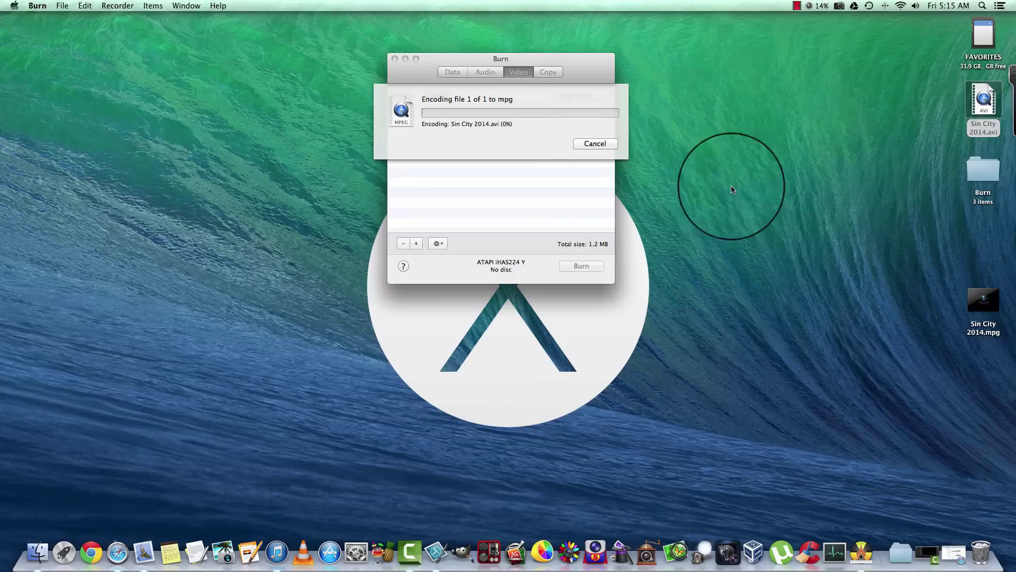
pyautogui.moveTo(984, 299); pyautogui.dragTo(979, 233)
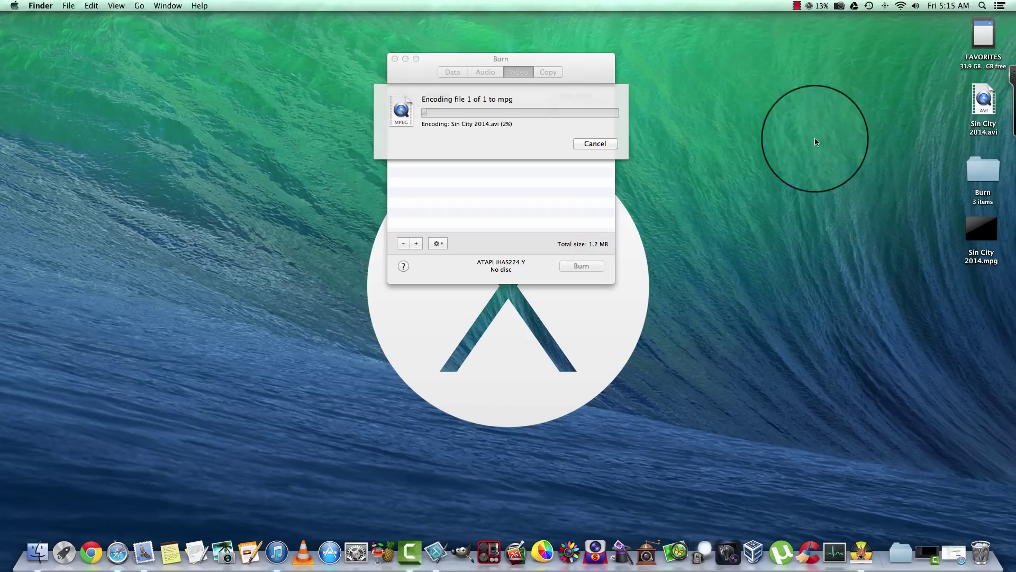
pyautogui.click(796, 6)
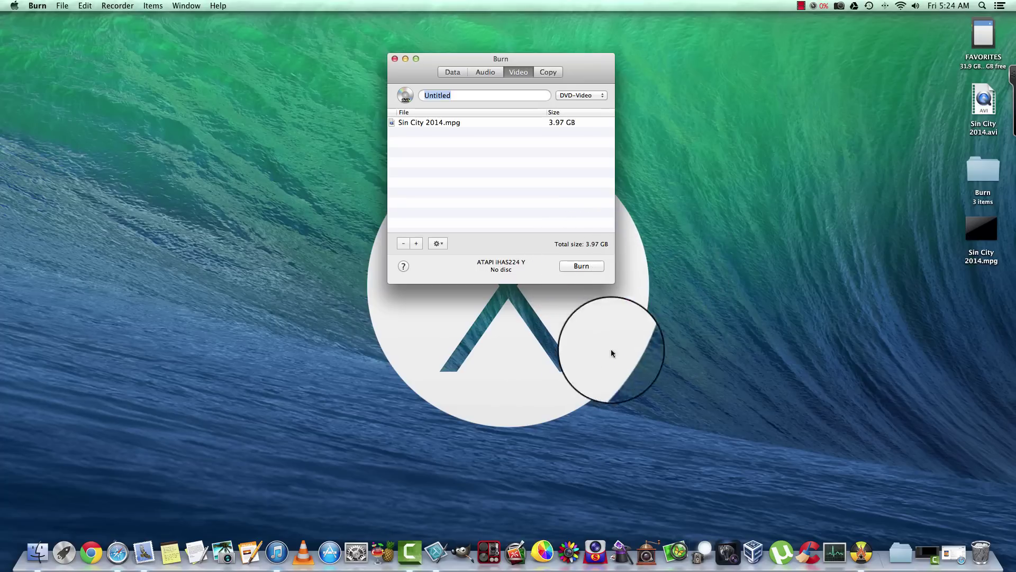
# Review the Verbatim 4.7 GB DVD-R spindle on Amazon in Safari, then hide Safari.
pyautogui.click(948, 545)
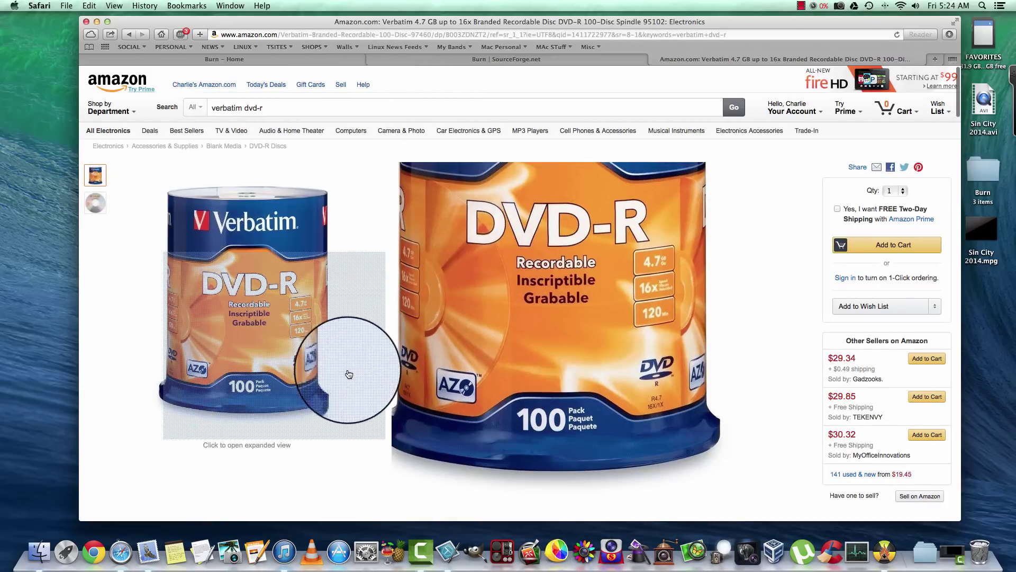
pyautogui.scroll(-3, 726, 345)
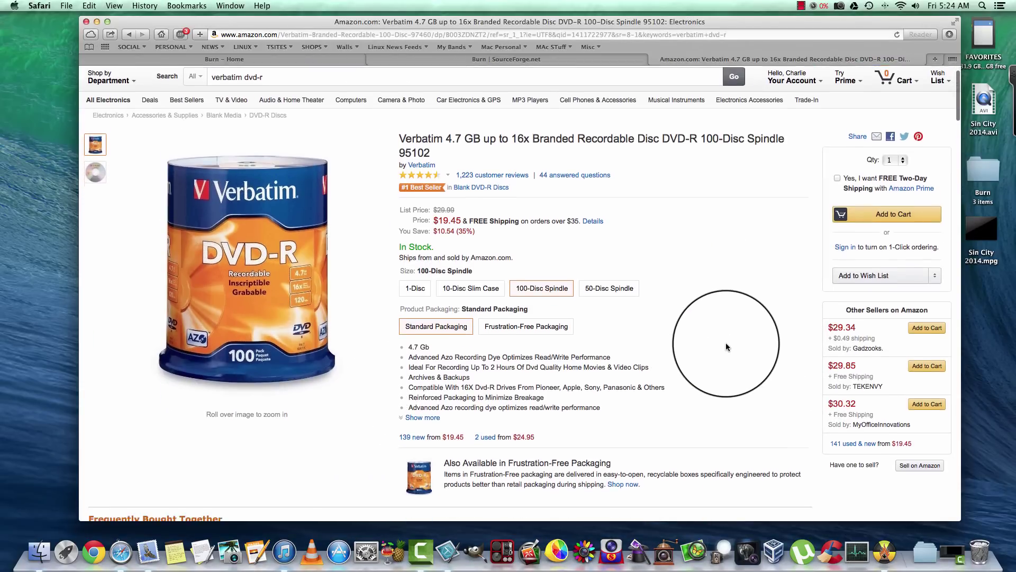
pyautogui.scroll(-2, 725, 345)
pyautogui.scroll(1, 725, 345)
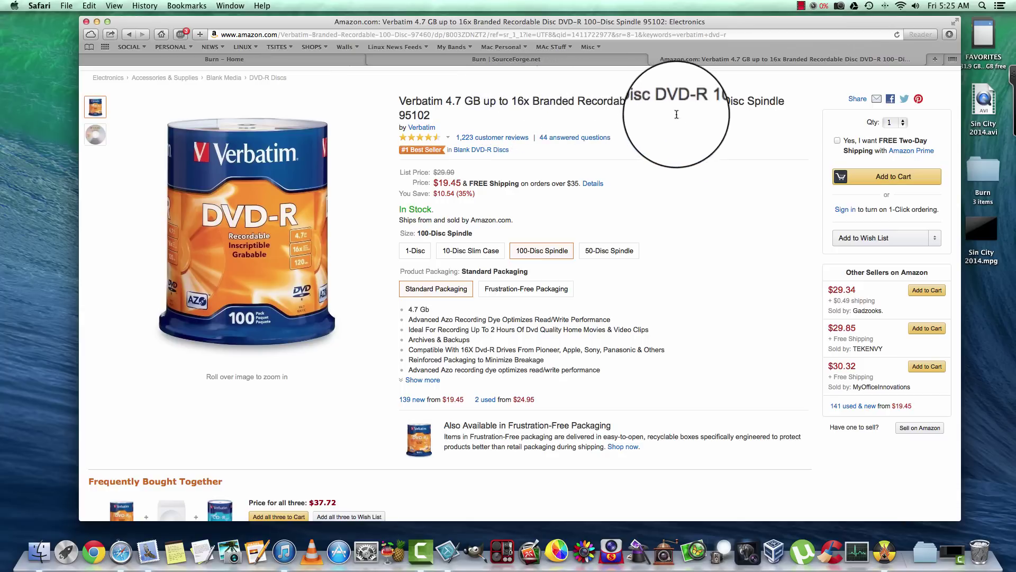
pyautogui.click(96, 22)
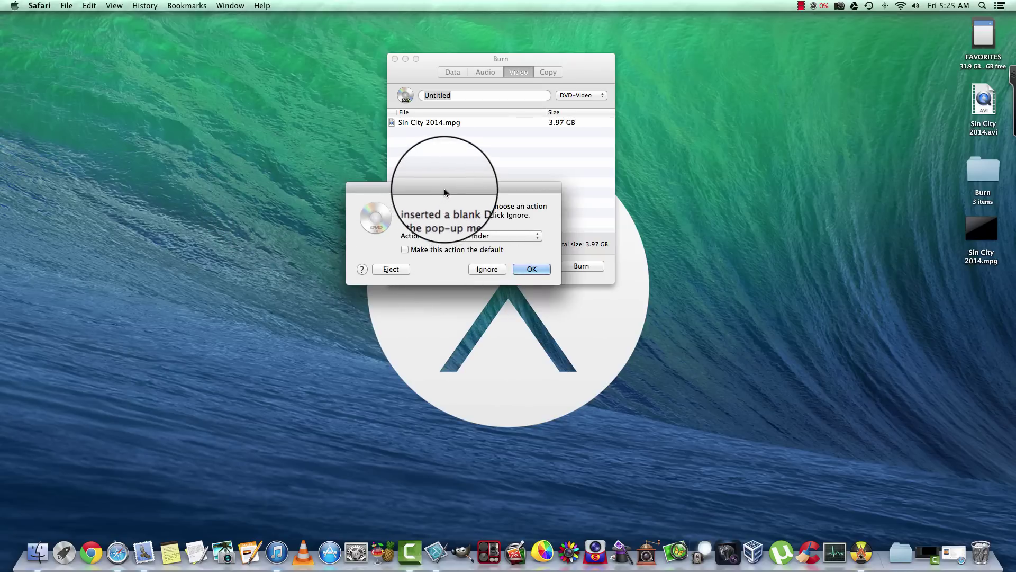
# Dismiss the blank-disc prompt and burn the Sin City video DVD at 8x speed.
pyautogui.moveTo(444, 188); pyautogui.dragTo(261, 116)
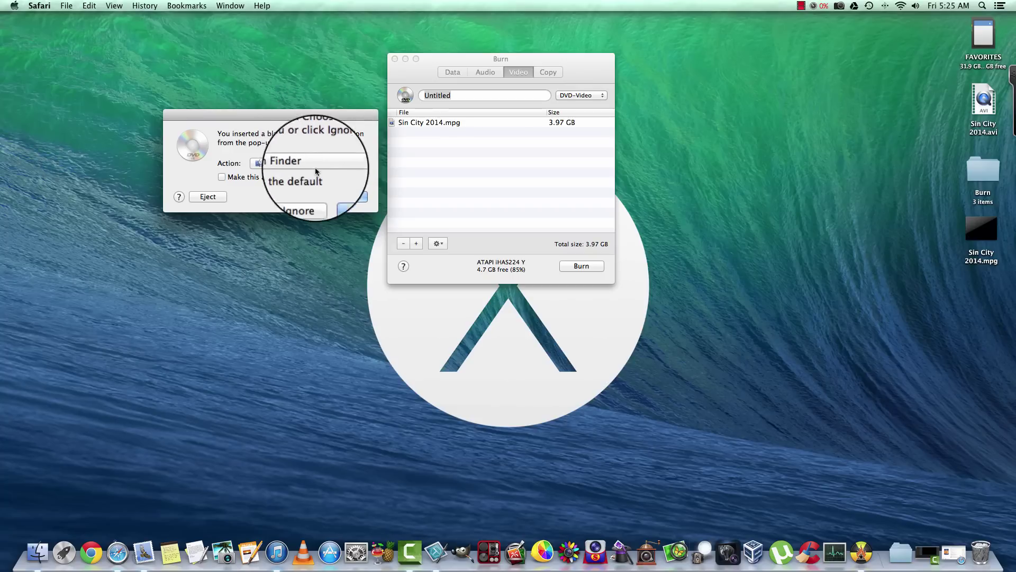
pyautogui.click(307, 197)
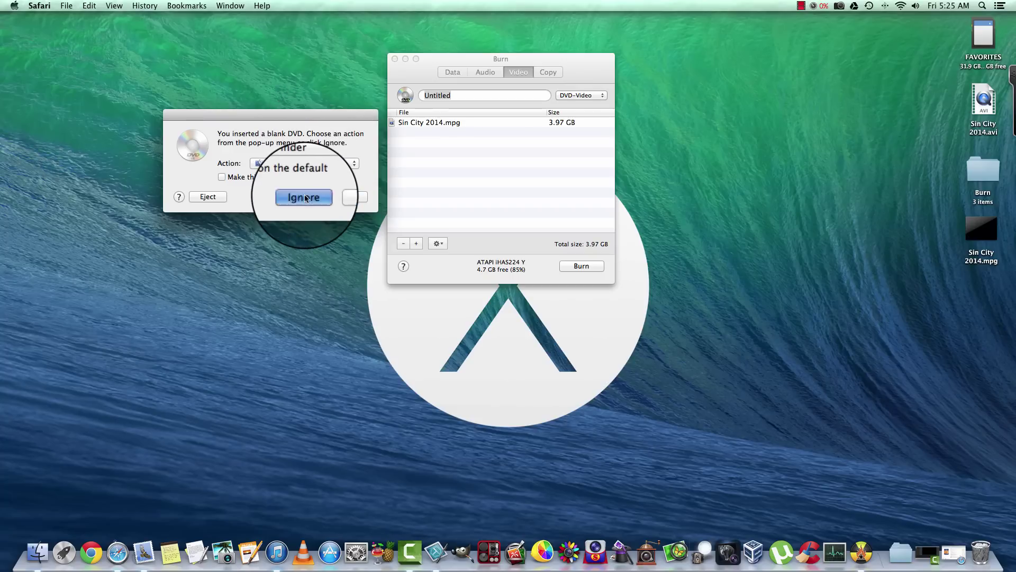
pyautogui.click(579, 265)
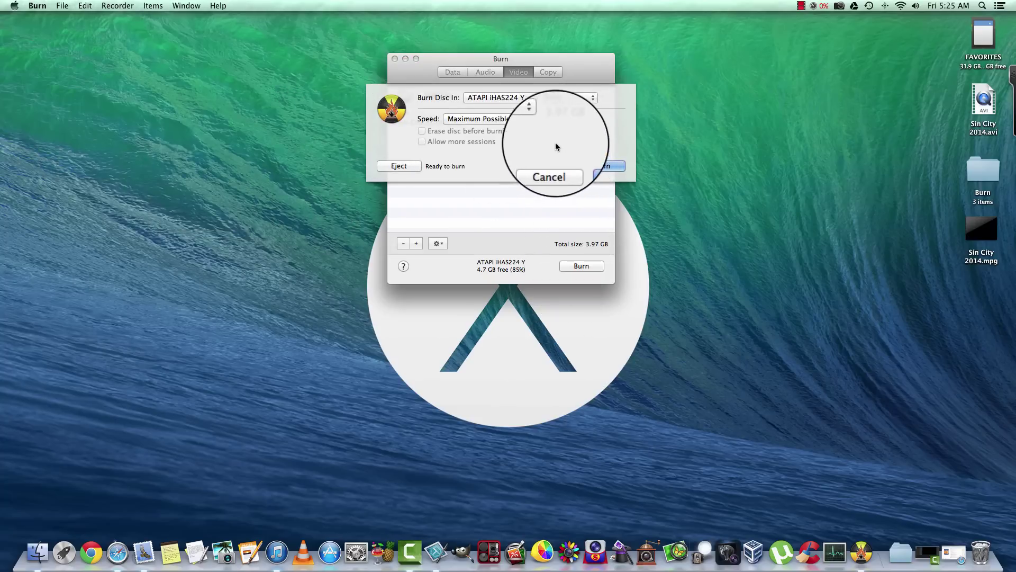
pyautogui.click(519, 121)
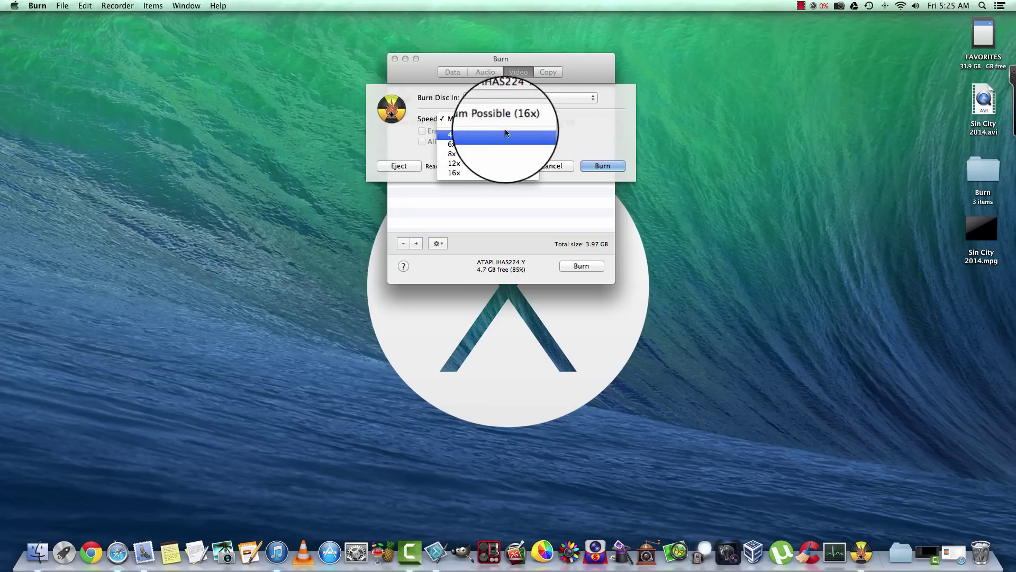
pyautogui.click(460, 154)
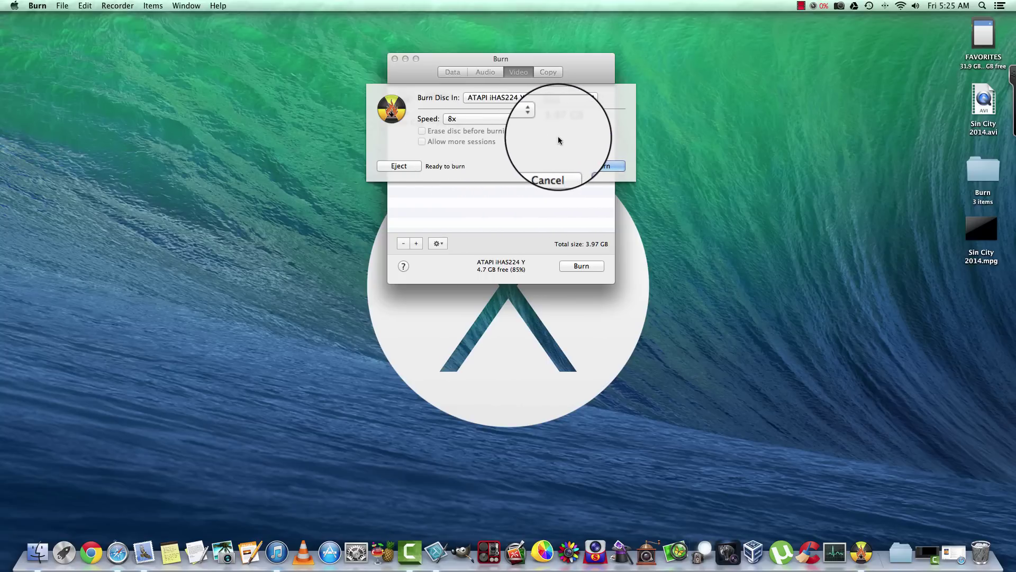
pyautogui.click(535, 121)
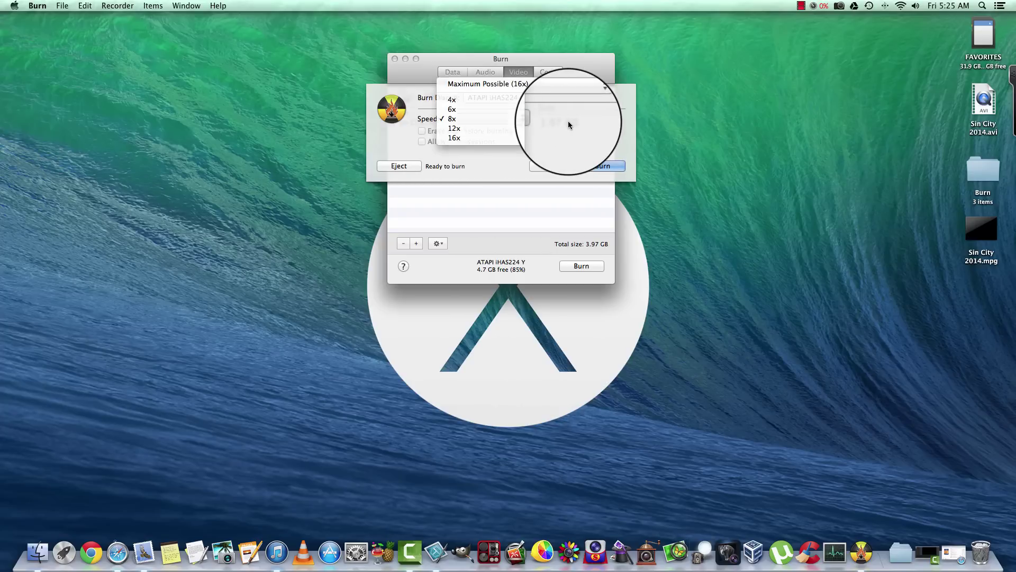
pyautogui.click(567, 124)
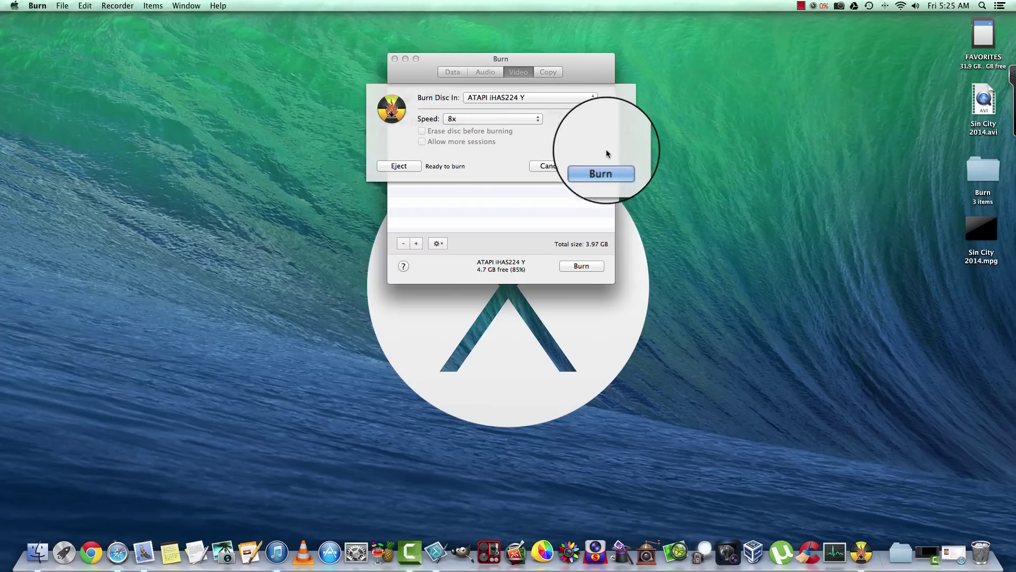
pyautogui.click(604, 166)
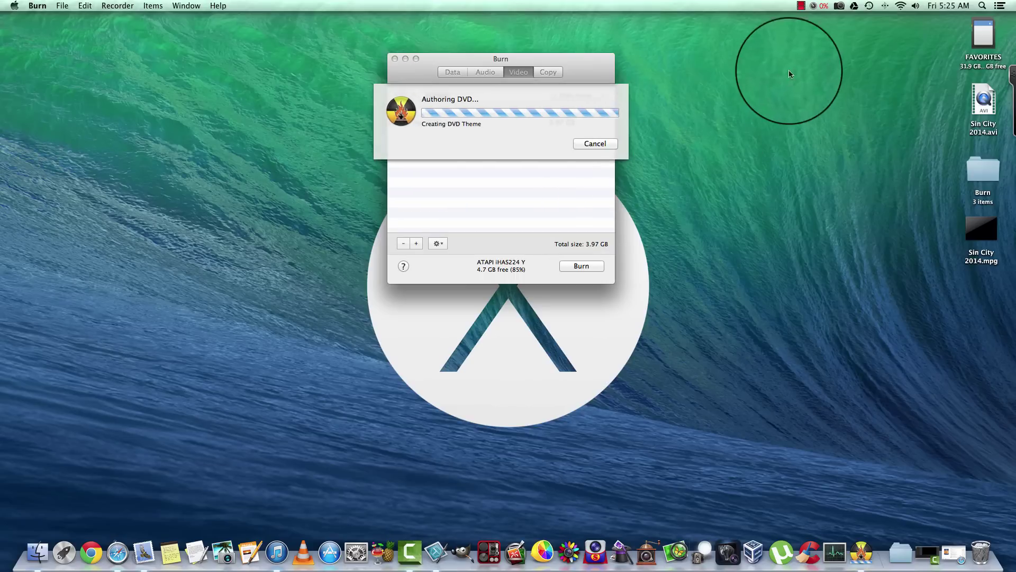
# Operate a menu-bar menu while the Untitled 3.97 GB DVD finishes burning and mounts.
pyautogui.click(800, 6)
pyautogui.click(817, 30)
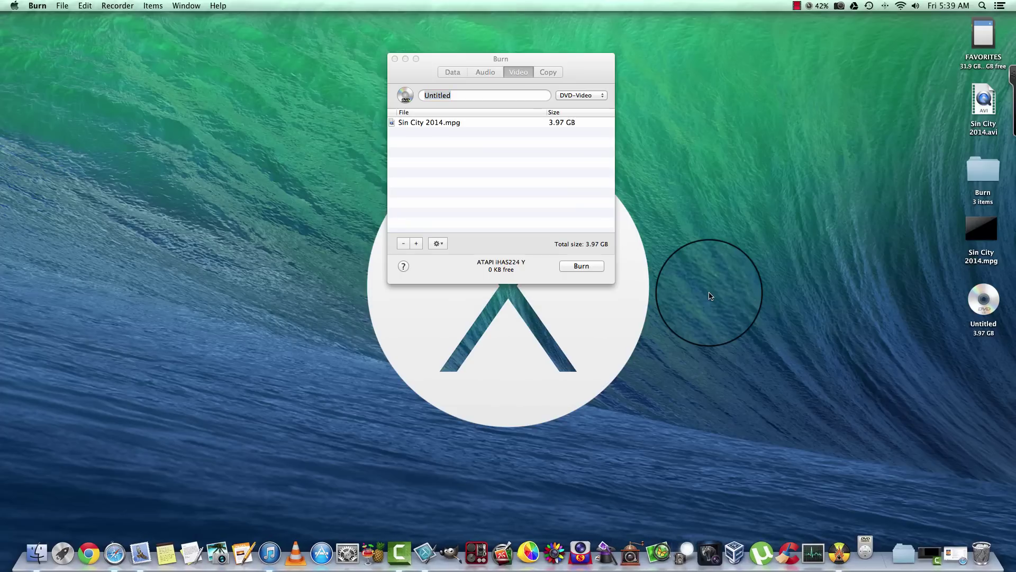
# Play the burned Untitled disc in DVD Player, then stop playback and close the player.
pyautogui.click(983, 304)
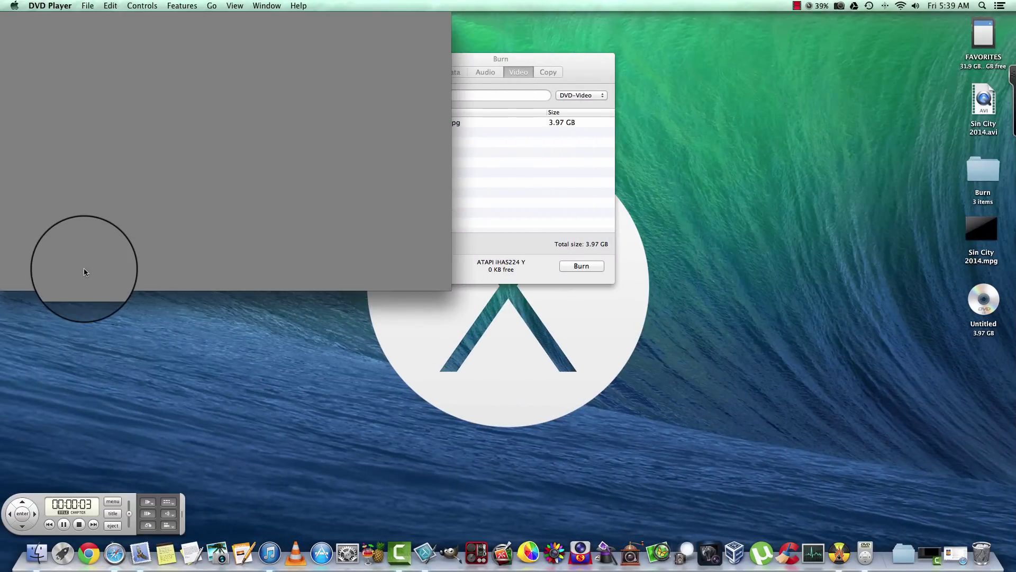
pyautogui.moveTo(208, 24); pyautogui.dragTo(295, 37)
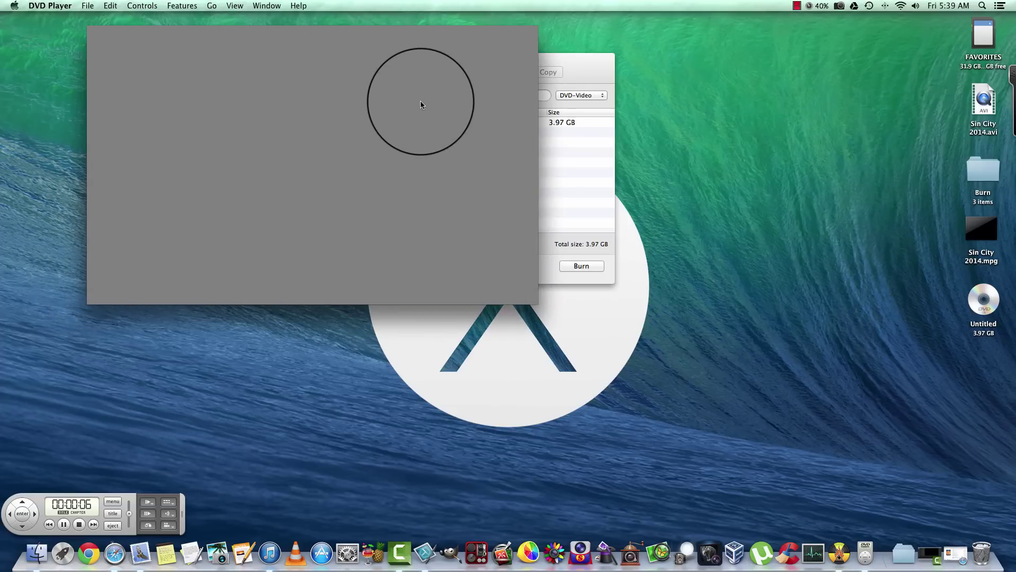
pyautogui.click(94, 33)
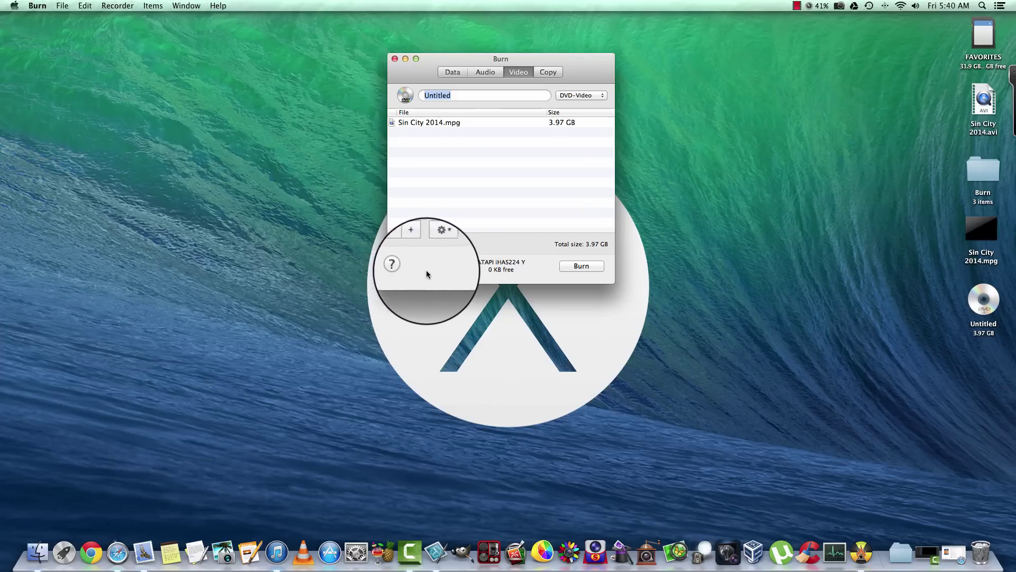
pyautogui.moveTo(515, 64)
pyautogui.mouseDown()
pyautogui.moveTo(592, 64)
pyautogui.moveTo(562, 63)
pyautogui.mouseUp()
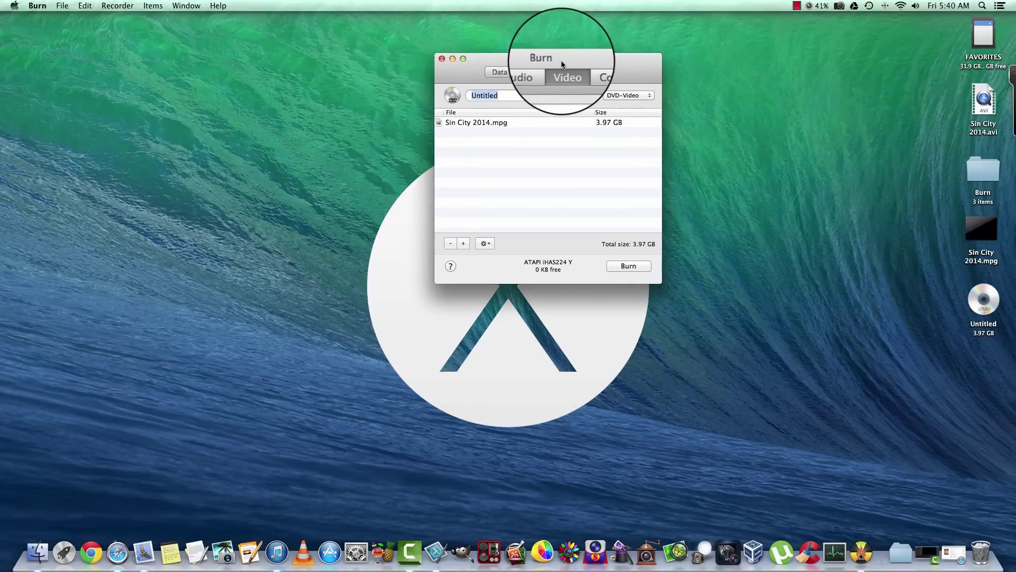
pyautogui.click(452, 266)
pyautogui.moveTo(516, 146)
pyautogui.mouseDown()
pyautogui.moveTo(510, 128)
pyautogui.moveTo(417, 108)
pyautogui.moveTo(332, 68)
pyautogui.moveTo(329, 86)
pyautogui.moveTo(223, 45)
pyautogui.mouseUp()
pyautogui.moveTo(525, 64); pyautogui.dragTo(601, 67)
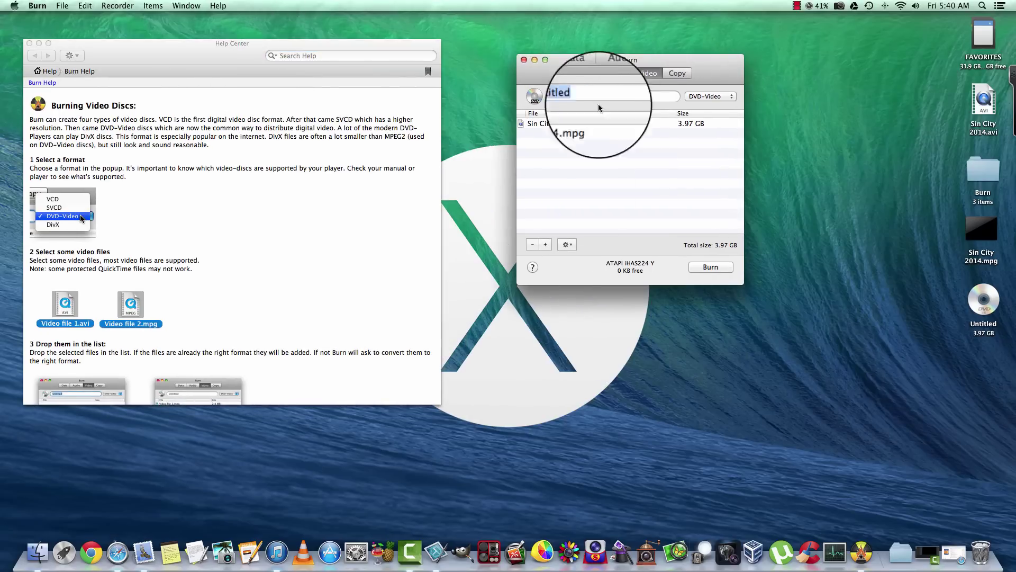
pyautogui.click(203, 237)
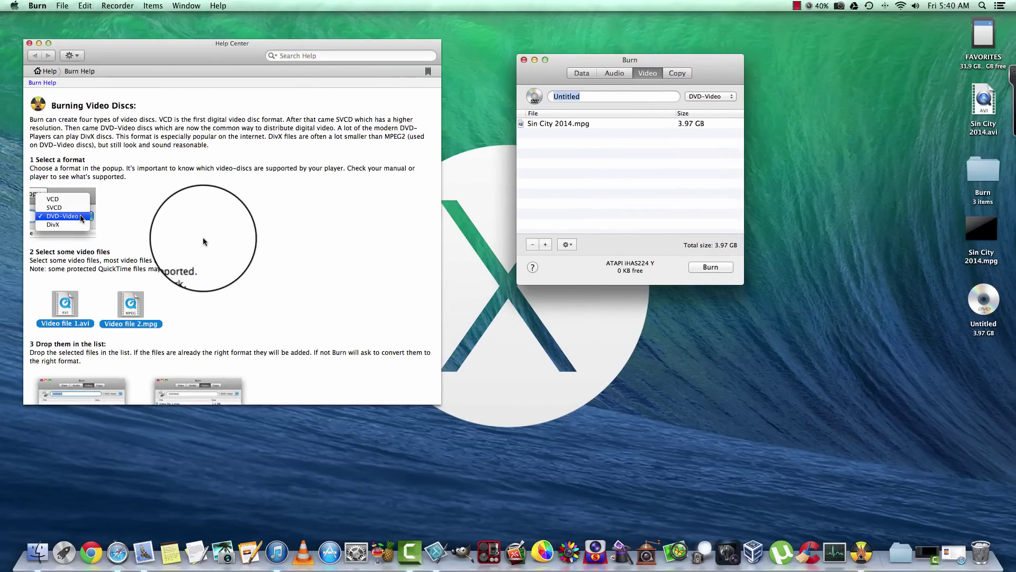
pyautogui.scroll(-3, 148, 182)
pyautogui.scroll(-15, 148, 182)
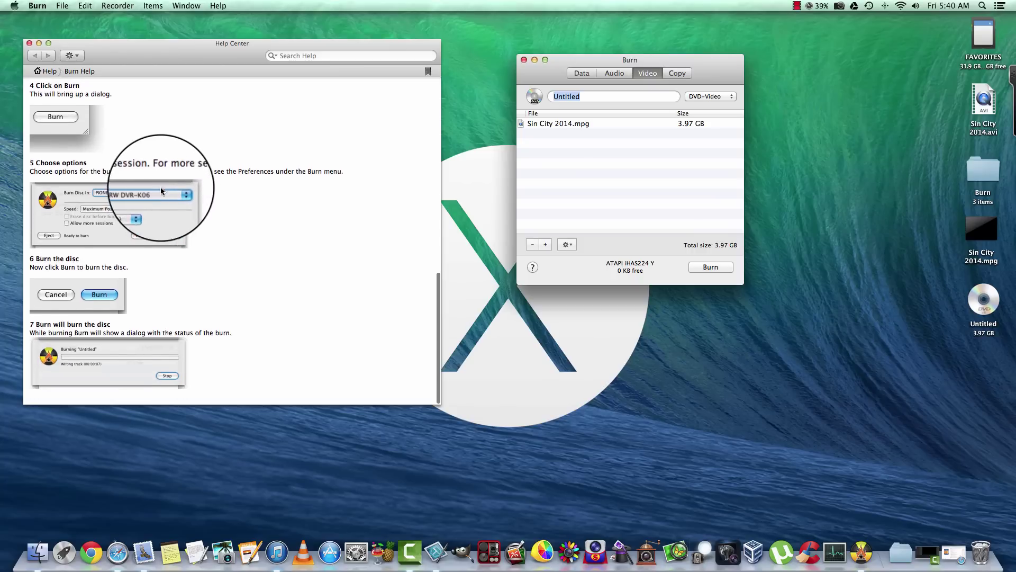
pyautogui.scroll(10, 161, 187)
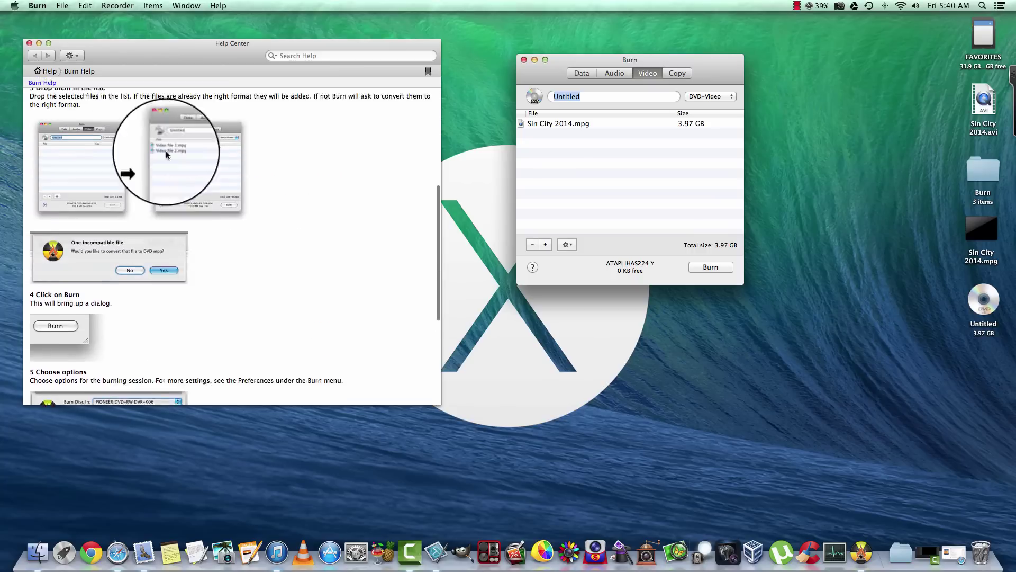
pyautogui.click(30, 43)
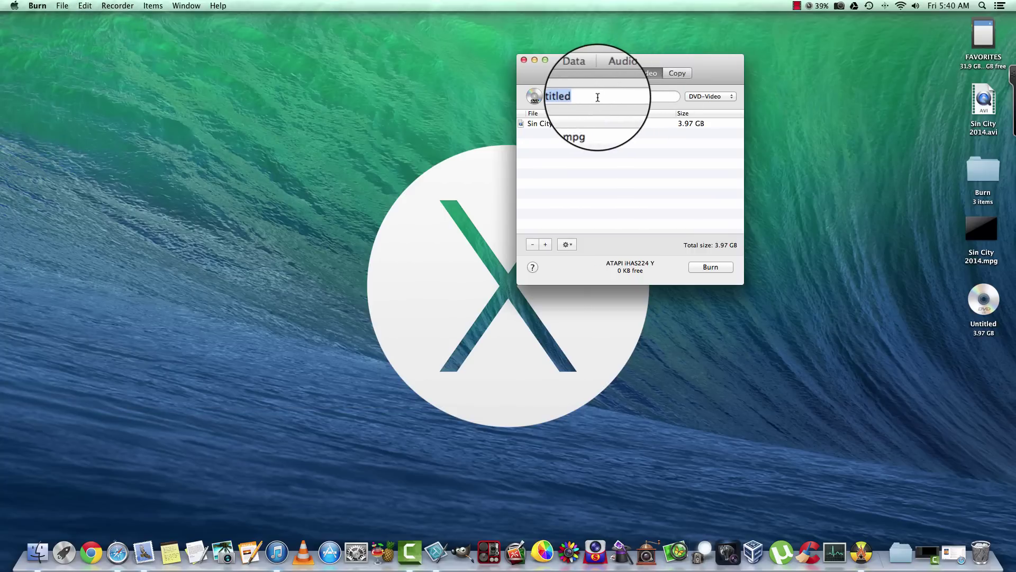
# Name the disc 'na', then switch Use DVD theme off and back on.
pyautogui.write('name')
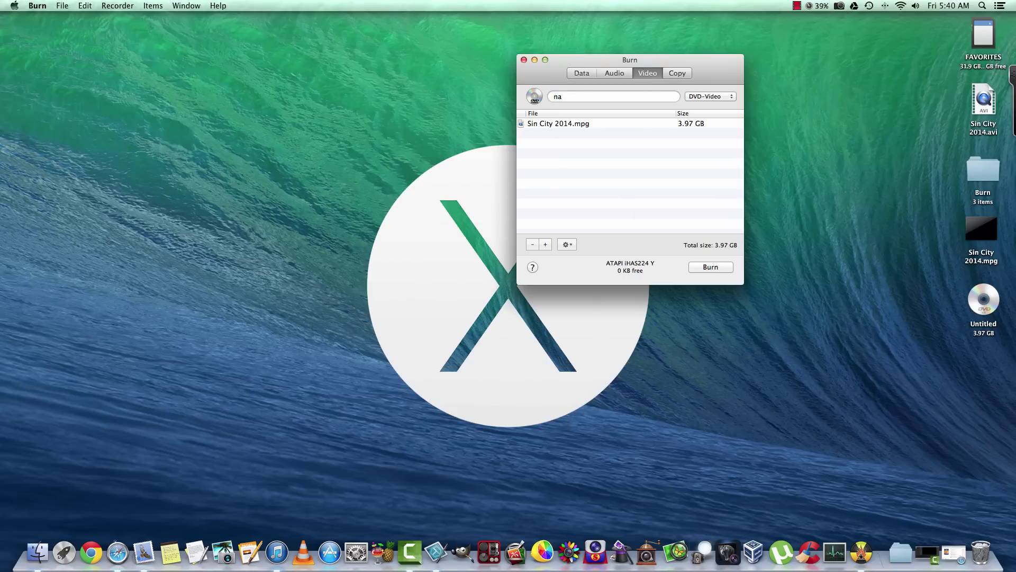
pyautogui.click(566, 244)
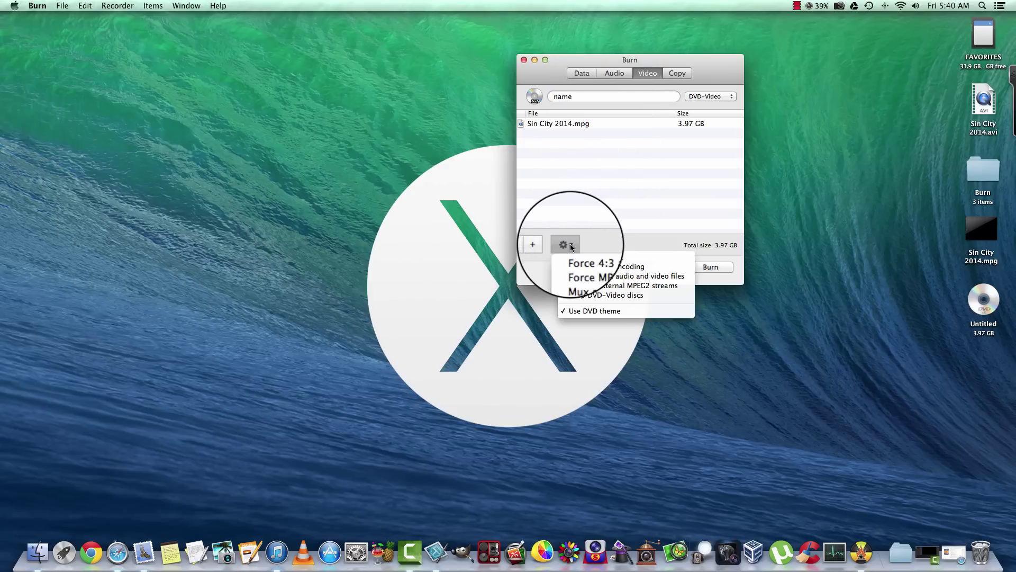
pyautogui.click(586, 312)
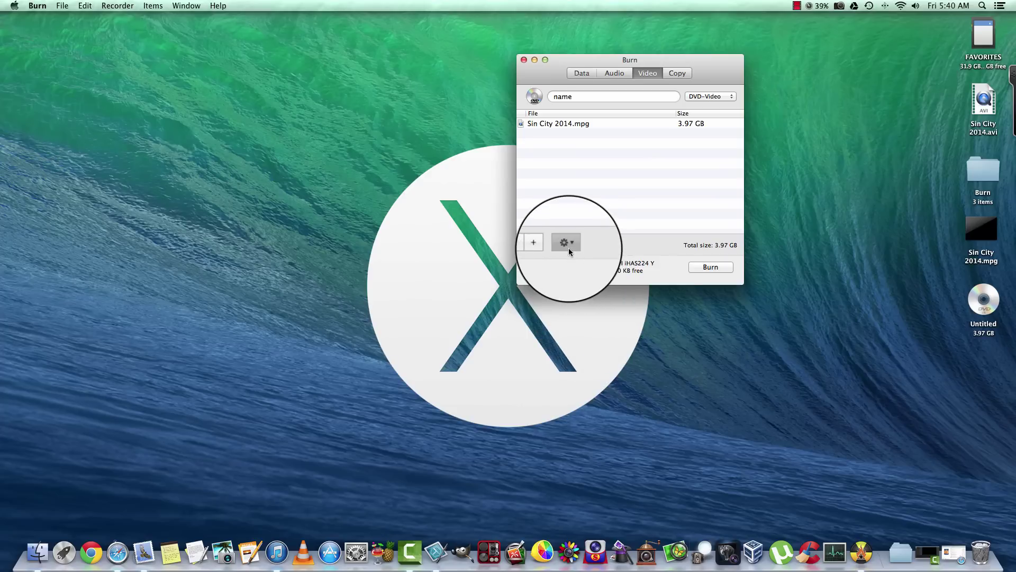
pyautogui.click(567, 244)
pyautogui.click(581, 312)
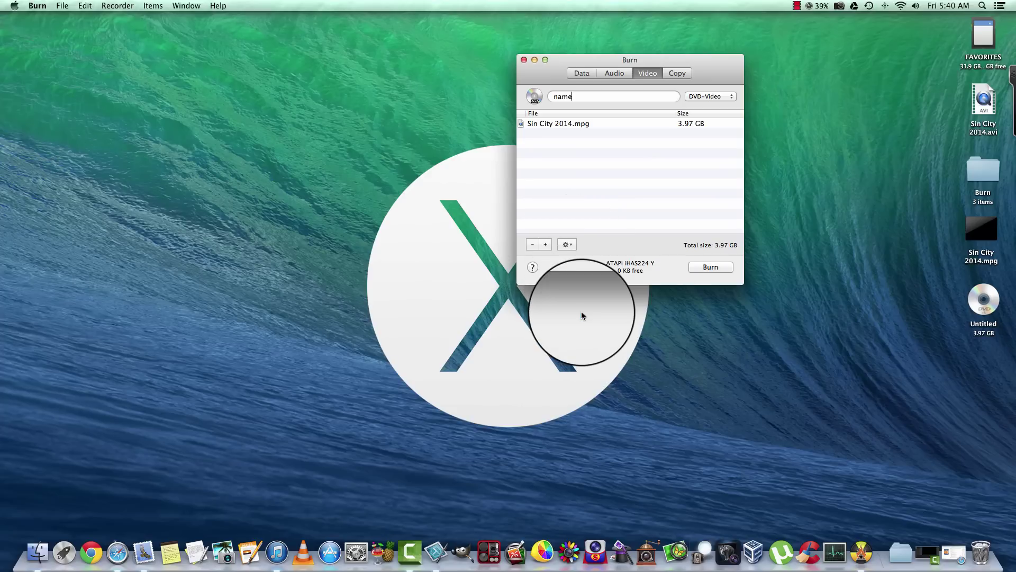
# Open the add-video file sheet, cancel it, and move the Burn window slightly.
pyautogui.click(545, 248)
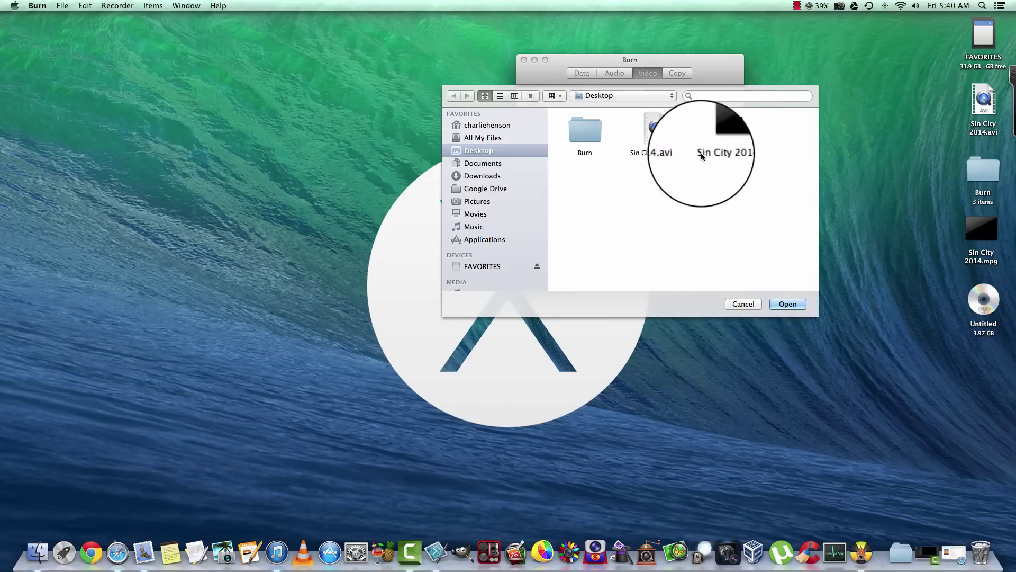
pyautogui.click(740, 303)
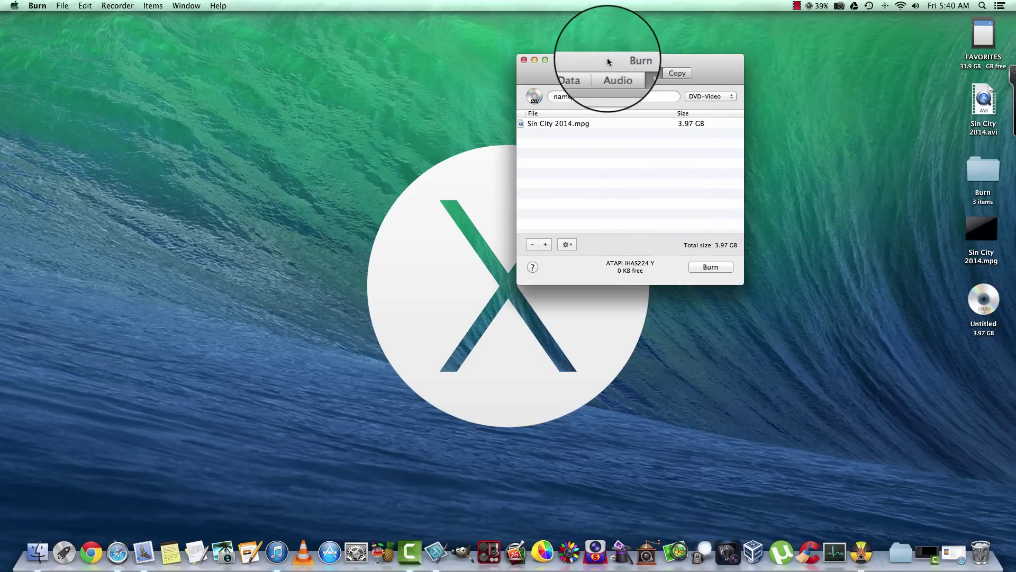
pyautogui.moveTo(607, 59); pyautogui.dragTo(615, 56)
pyautogui.click(532, 56)
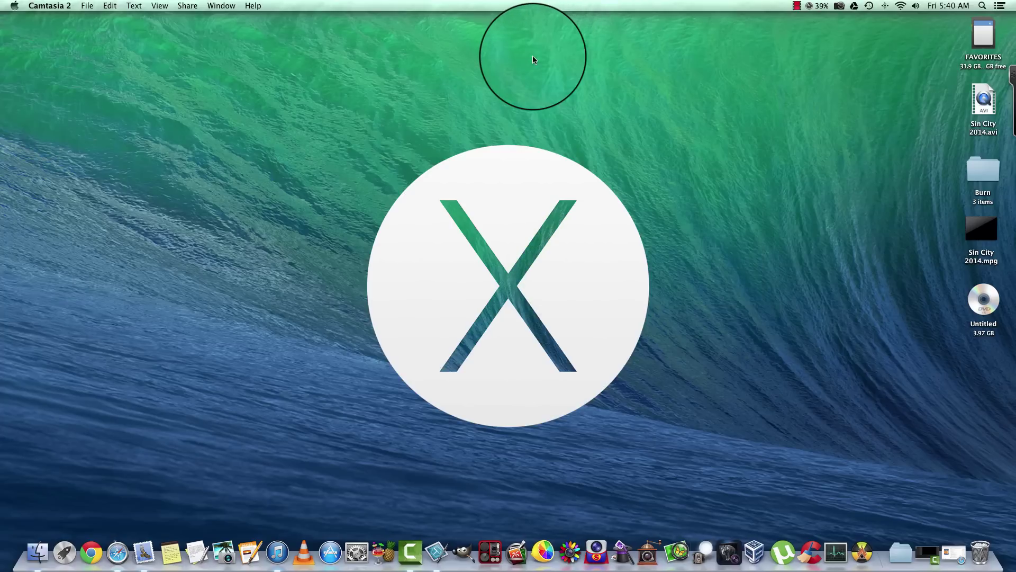